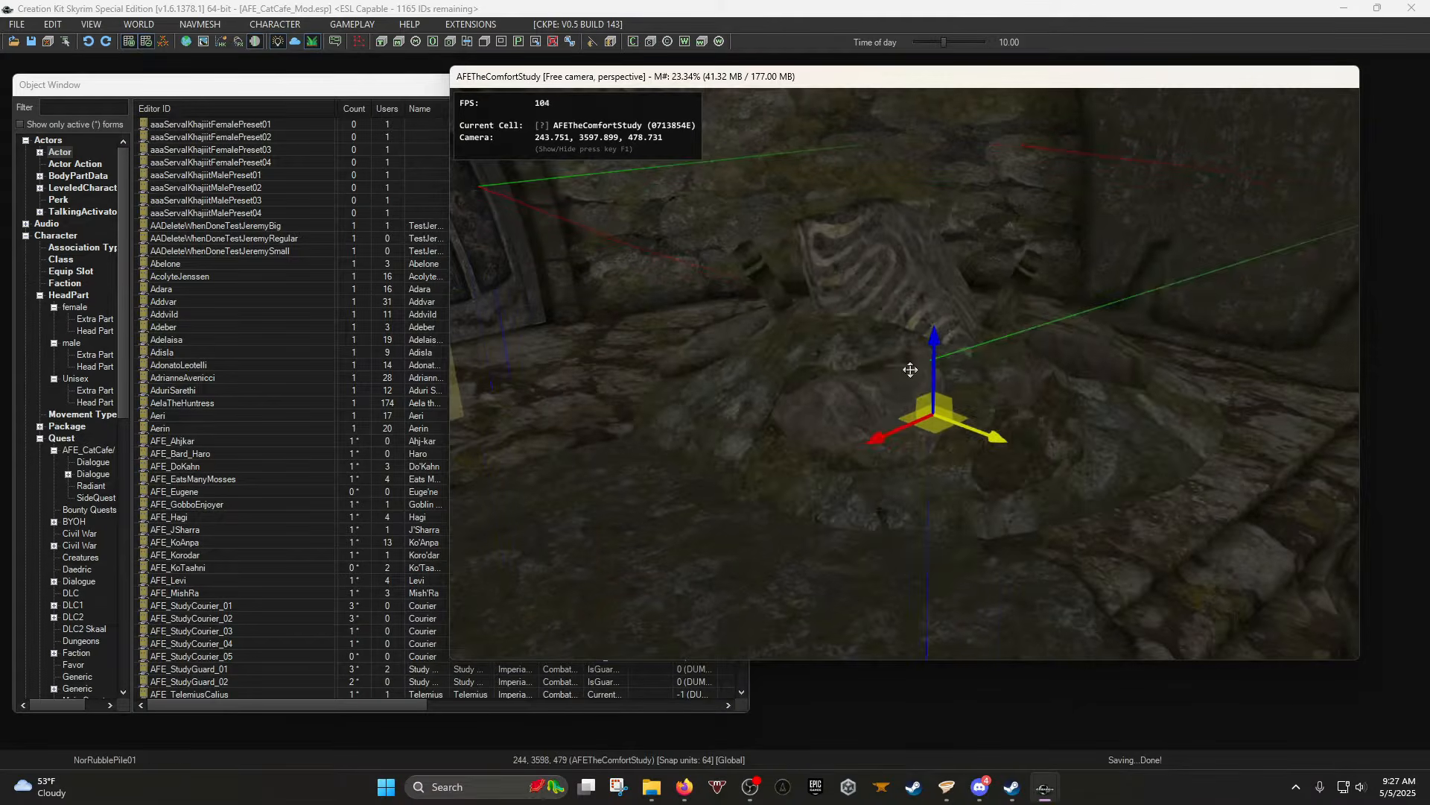
Spin the NorRubblePile01 rubble pile around its vertical Z axis.
{"action": "right_click_drag", "start_coordinate": [910, 369], "coordinate": [1114, 369]}
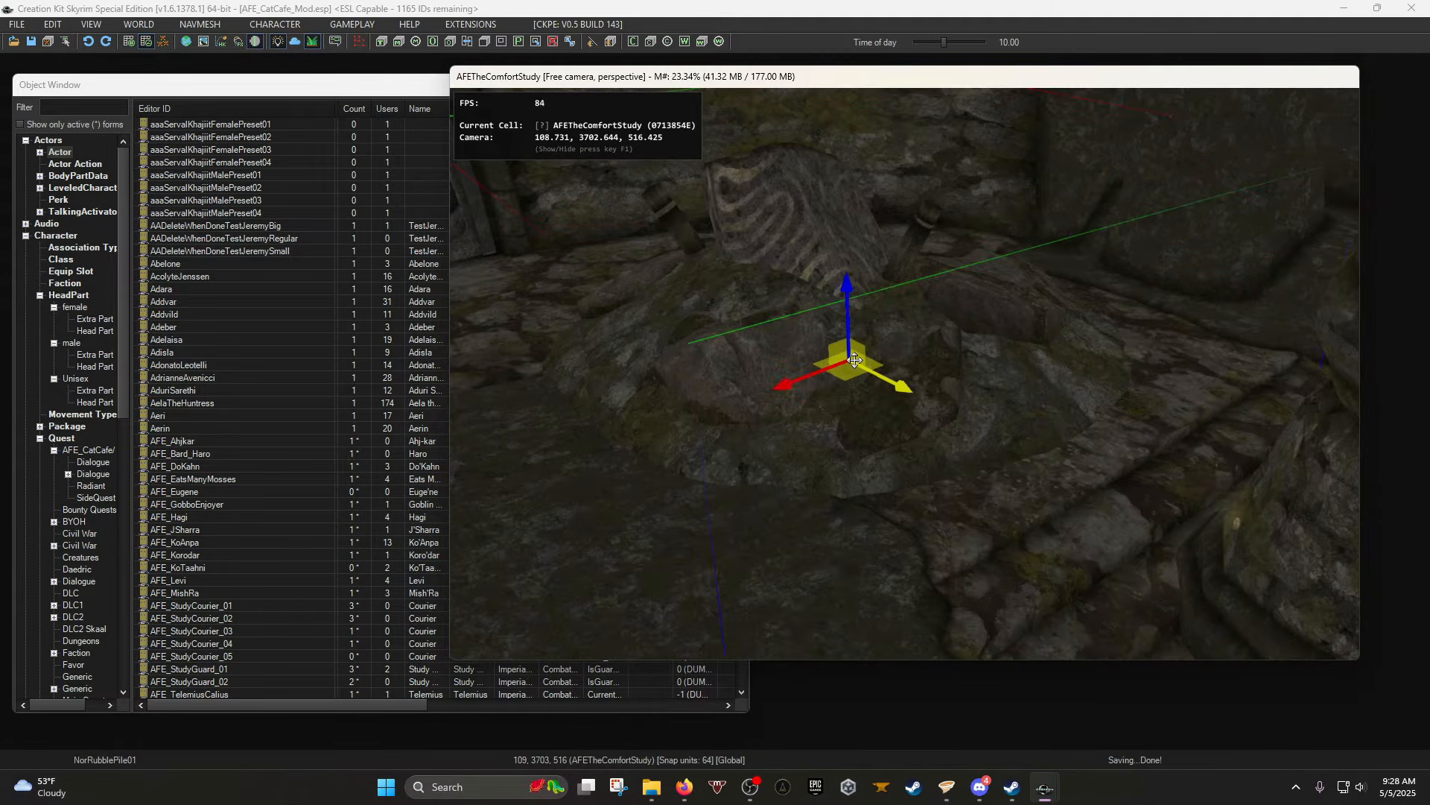
Rotate the rubble pile further around its vertical axis to a new angle.
{"action": "middle_click_drag", "start_coordinate": [857, 357], "coordinate": [819, 346], "text": "shift"}
{"action": "left_click", "coordinate": [896, 387]}
{"action": "key", "text": "w"}
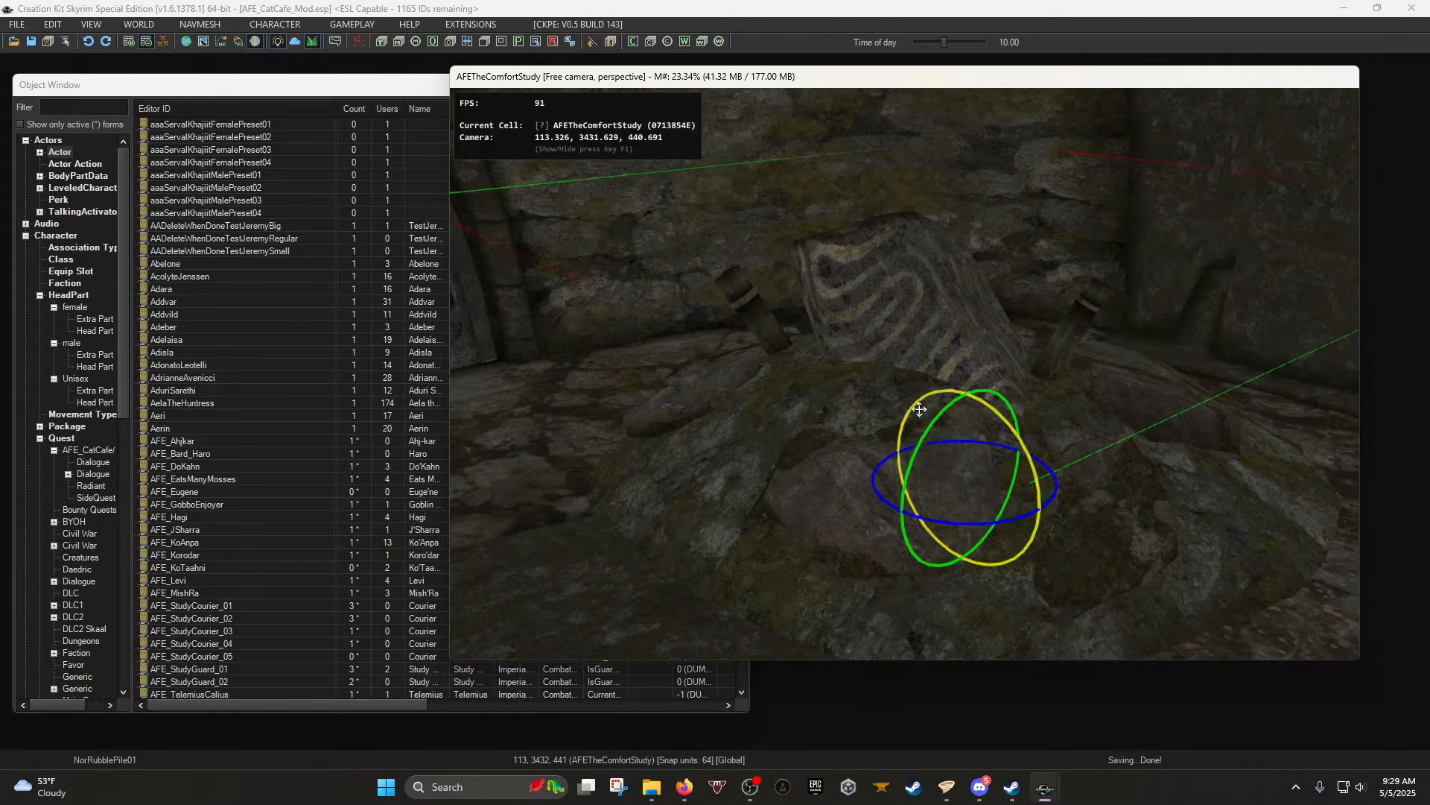
{"action": "left_click_drag", "start_coordinate": [971, 522], "coordinate": [928, 522]}
{"action": "left_click_drag", "start_coordinate": [928, 522], "coordinate": [886, 522]}
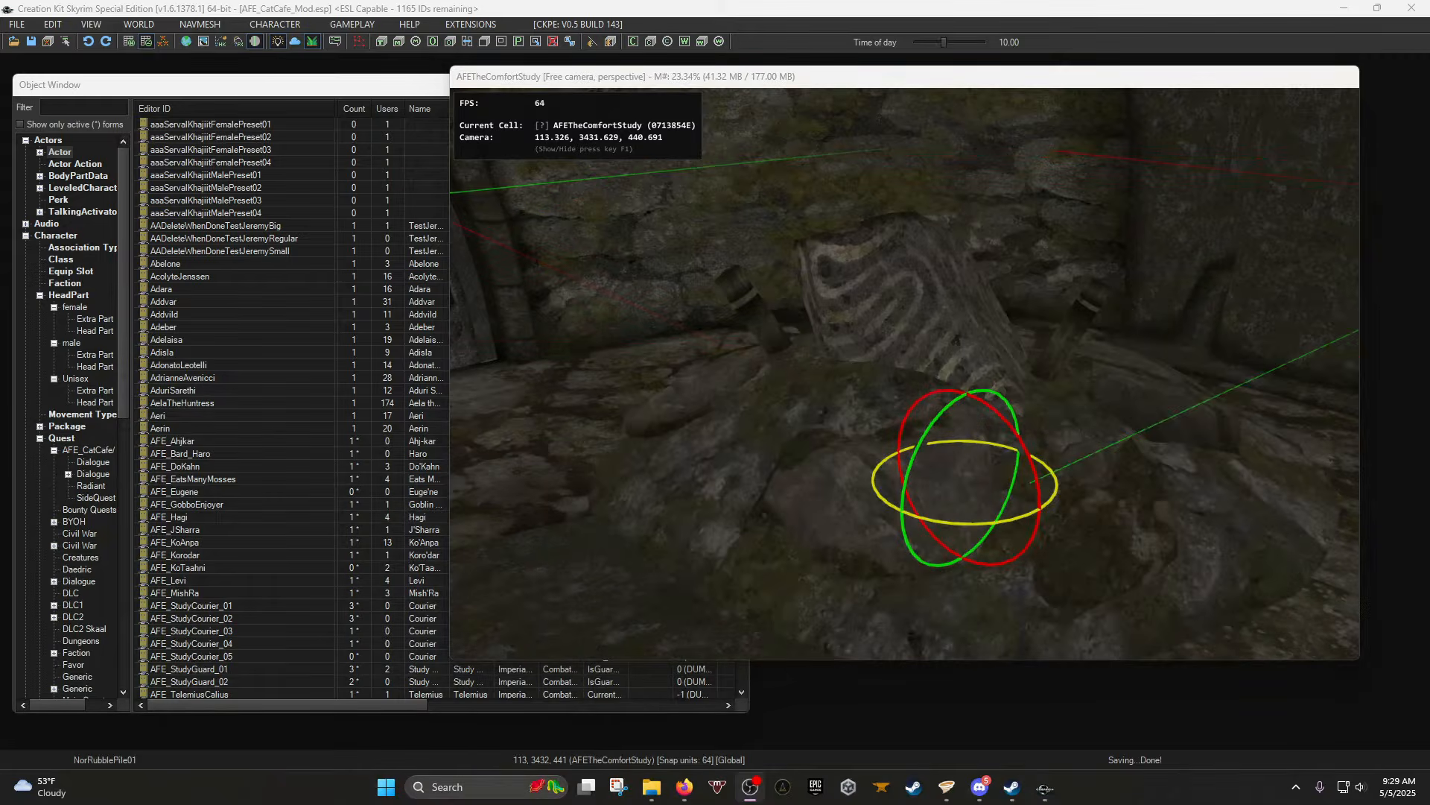
{"action": "scroll", "coordinate": [804, 418], "scroll_direction": "down", "scroll_amount": 4}
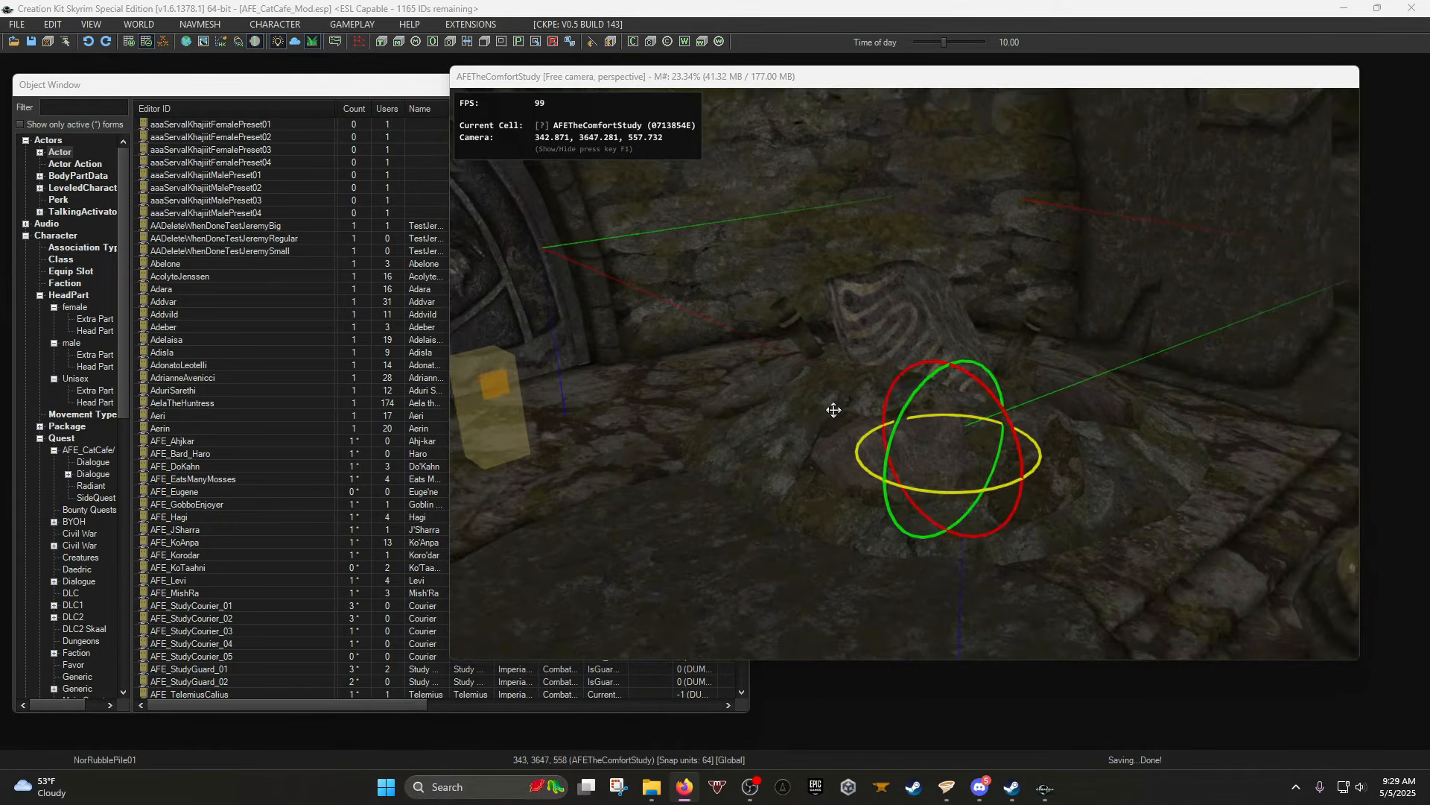
{"action": "key", "text": "w"}
{"action": "middle_click_drag", "start_coordinate": [833, 409], "coordinate": [807, 398]}
{"action": "key", "text": "e"}
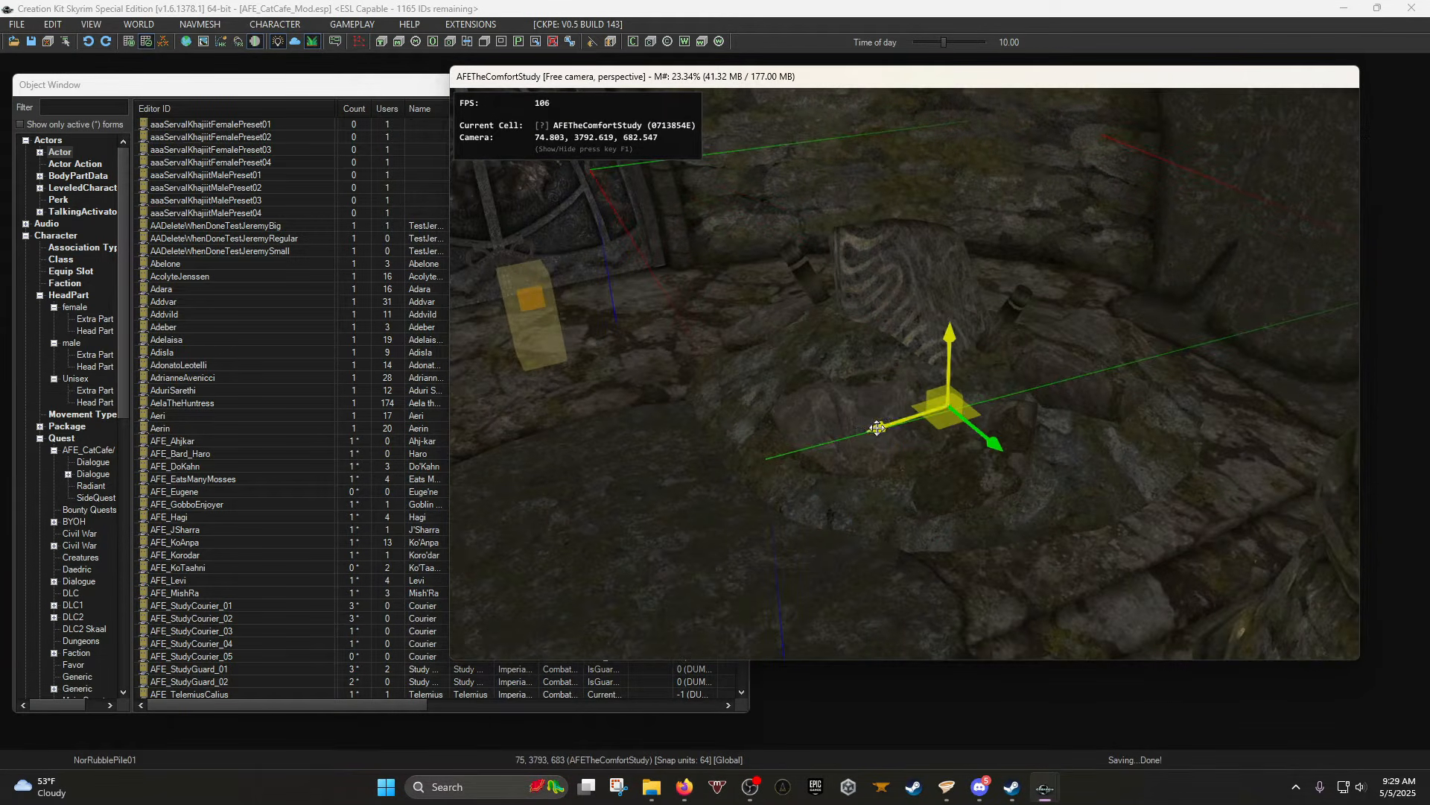
Duplicate the rubble pile, delete the copy, and save the plugin.
{"action": "key", "text": "ctrl+d"}
{"action": "left_click_drag", "start_coordinate": [878, 427], "coordinate": [597, 511]}
{"action": "key", "text": "Delete"}
{"action": "middle_click_drag", "start_coordinate": [610, 518], "coordinate": [685, 469]}
{"action": "key", "text": "ctrl+s"}
Scale the rubble pile up slightly.
{"action": "left_click", "coordinate": [941, 346]}
{"action": "key", "text": "e"}
{"action": "key", "text": "w"}
{"action": "key", "text": "e"}
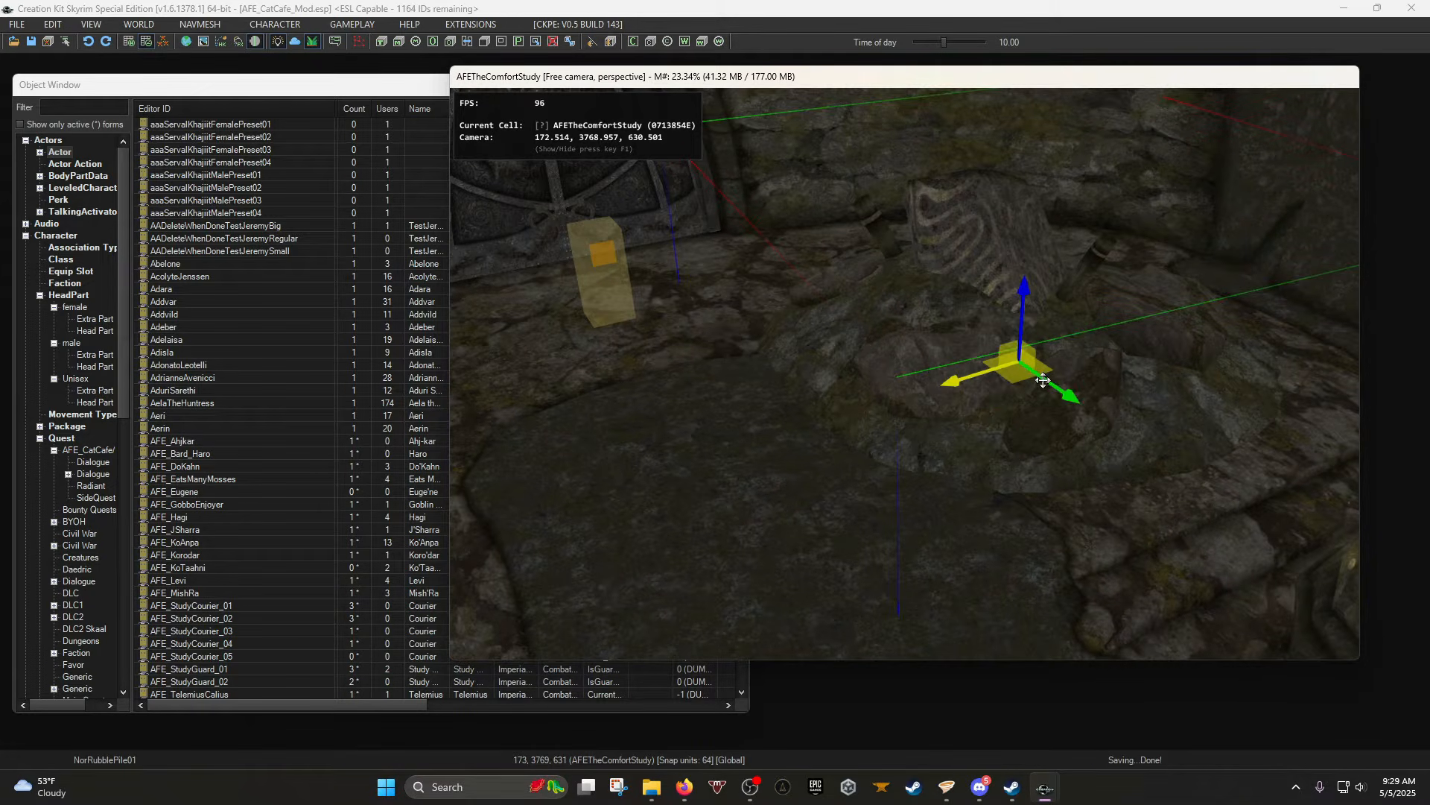
{"action": "key", "text": "s"}
{"action": "left_click_drag", "start_coordinate": [1055, 387], "coordinate": [1147, 387]}
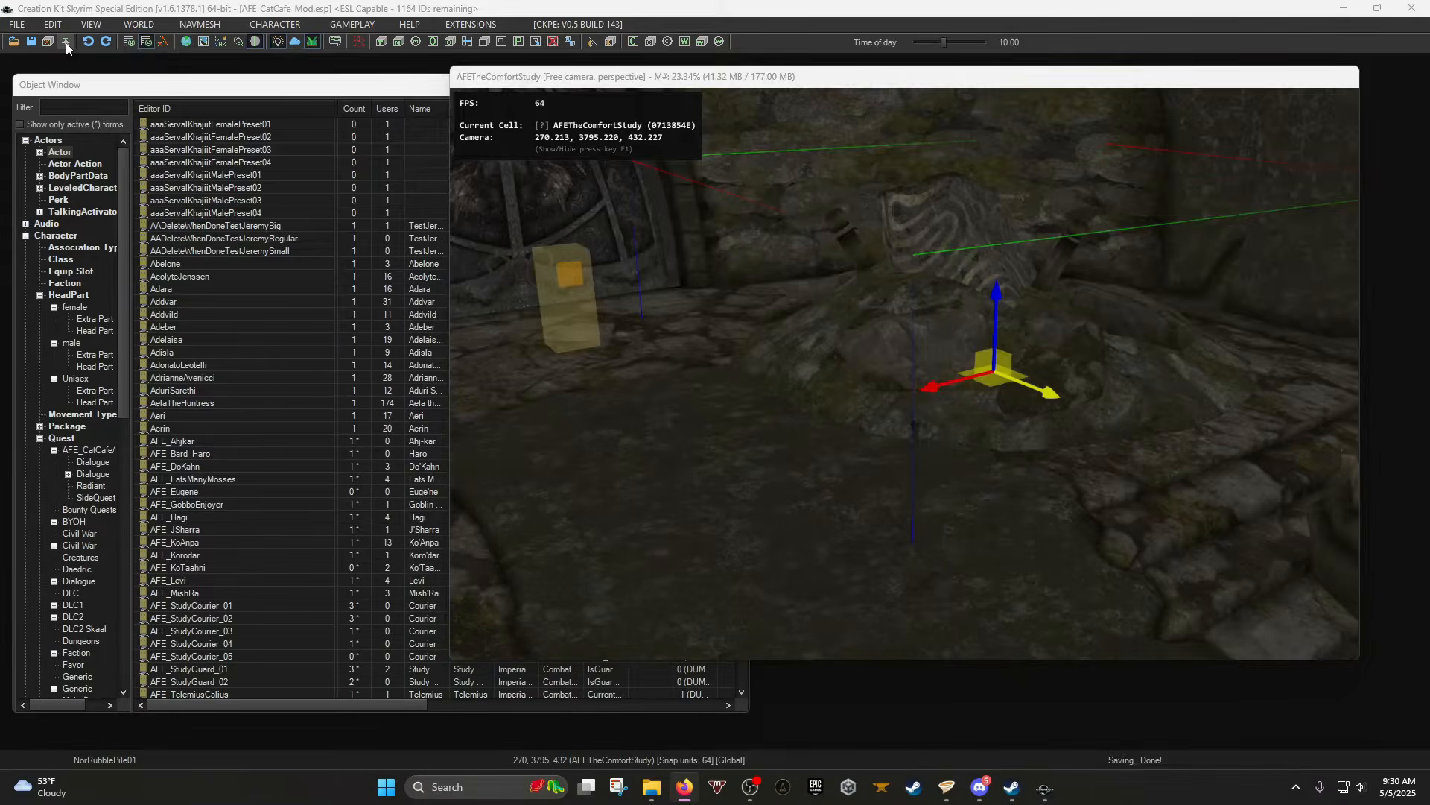
{"action": "left_click", "coordinate": [261, 168]}
{"action": "left_click", "coordinate": [827, 242]}
{"action": "left_click", "coordinate": [827, 243]}
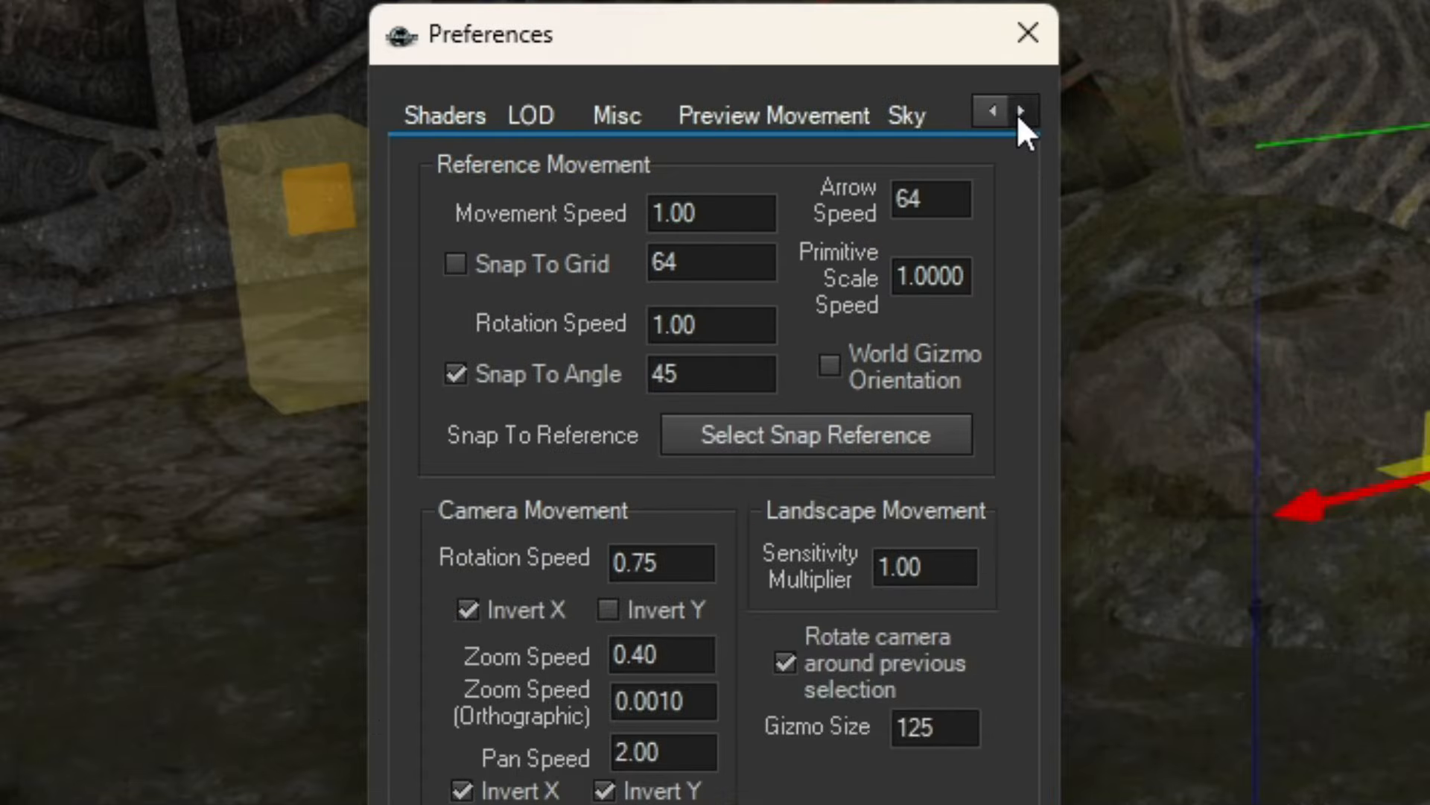
{"action": "left_click", "coordinate": [826, 243]}
{"action": "left_click", "coordinate": [827, 242]}
{"action": "left_click", "coordinate": [827, 243]}
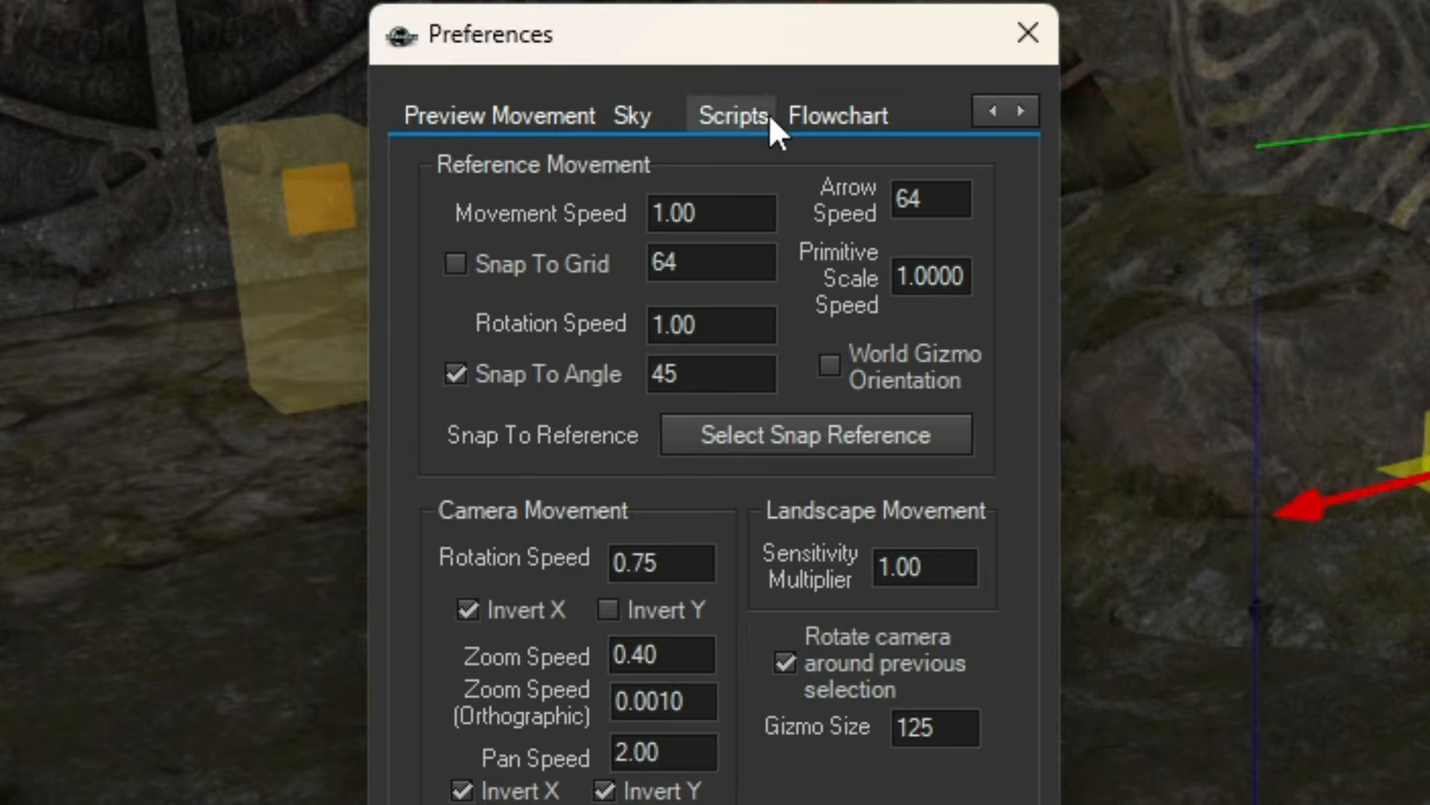
{"action": "left_click", "coordinate": [768, 116]}
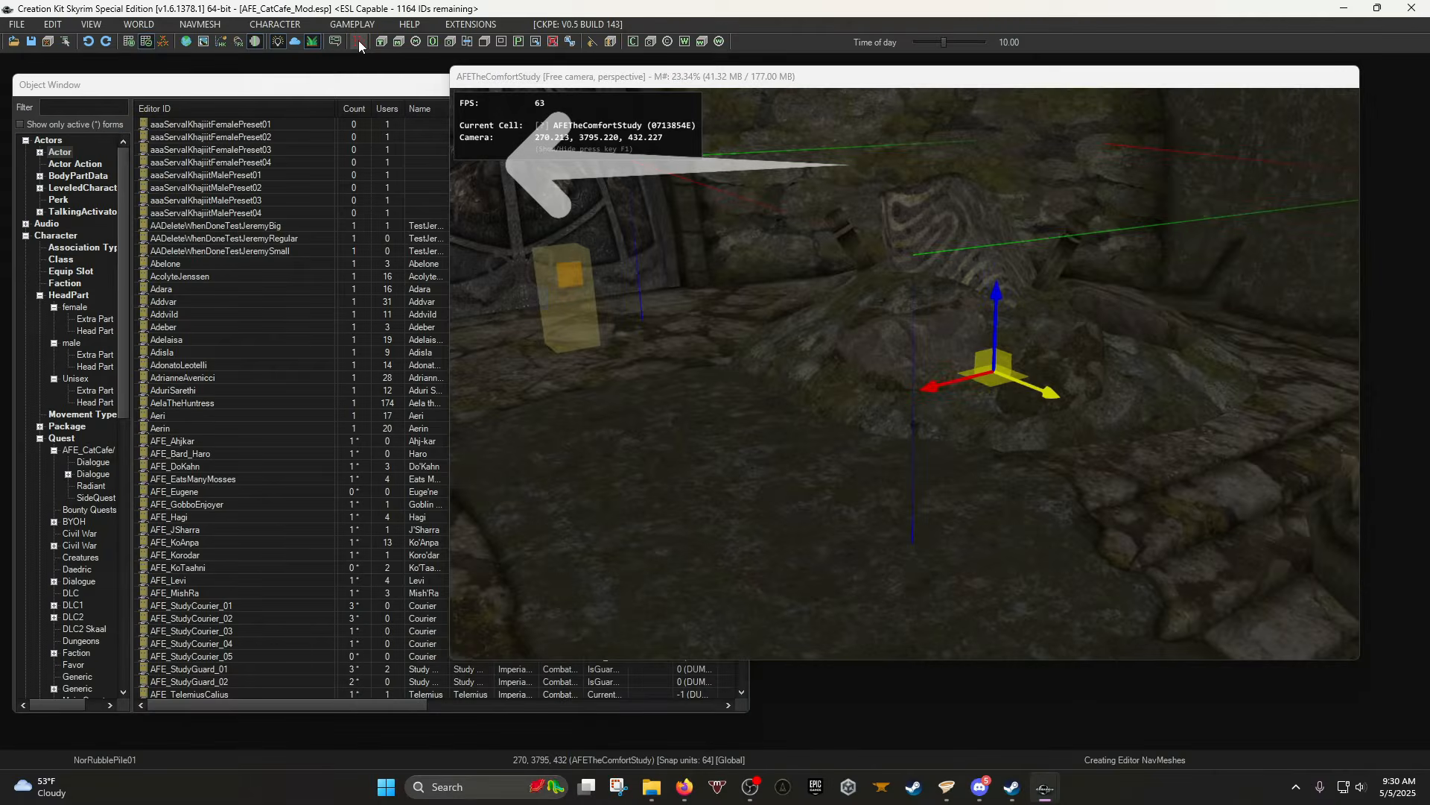
Enter navmesh editing, add a triangle beside the rock, and select its three vertices.
{"action": "left_click", "coordinate": [446, 166]}
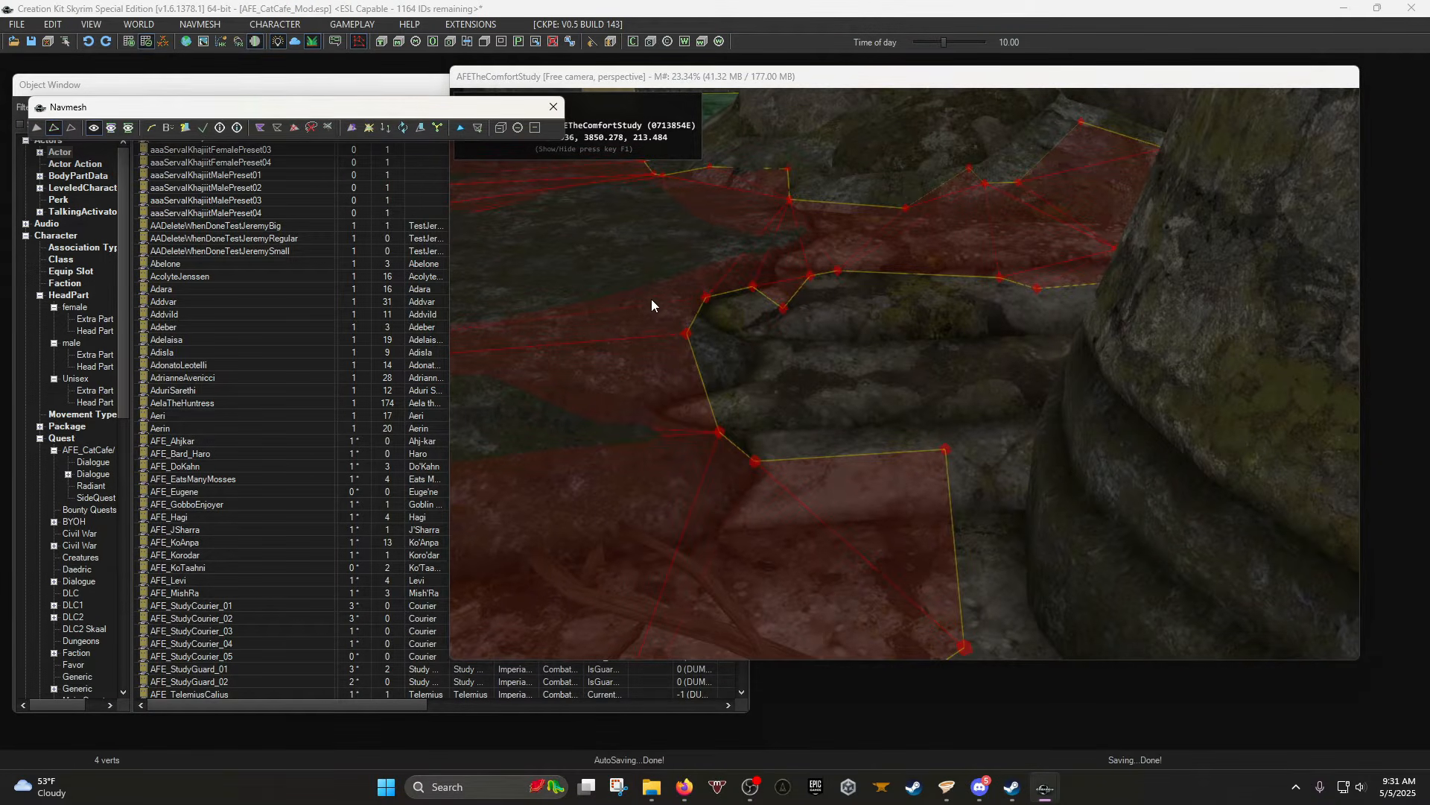
{"action": "left_click_drag", "start_coordinate": [677, 258], "coordinate": [777, 338]}
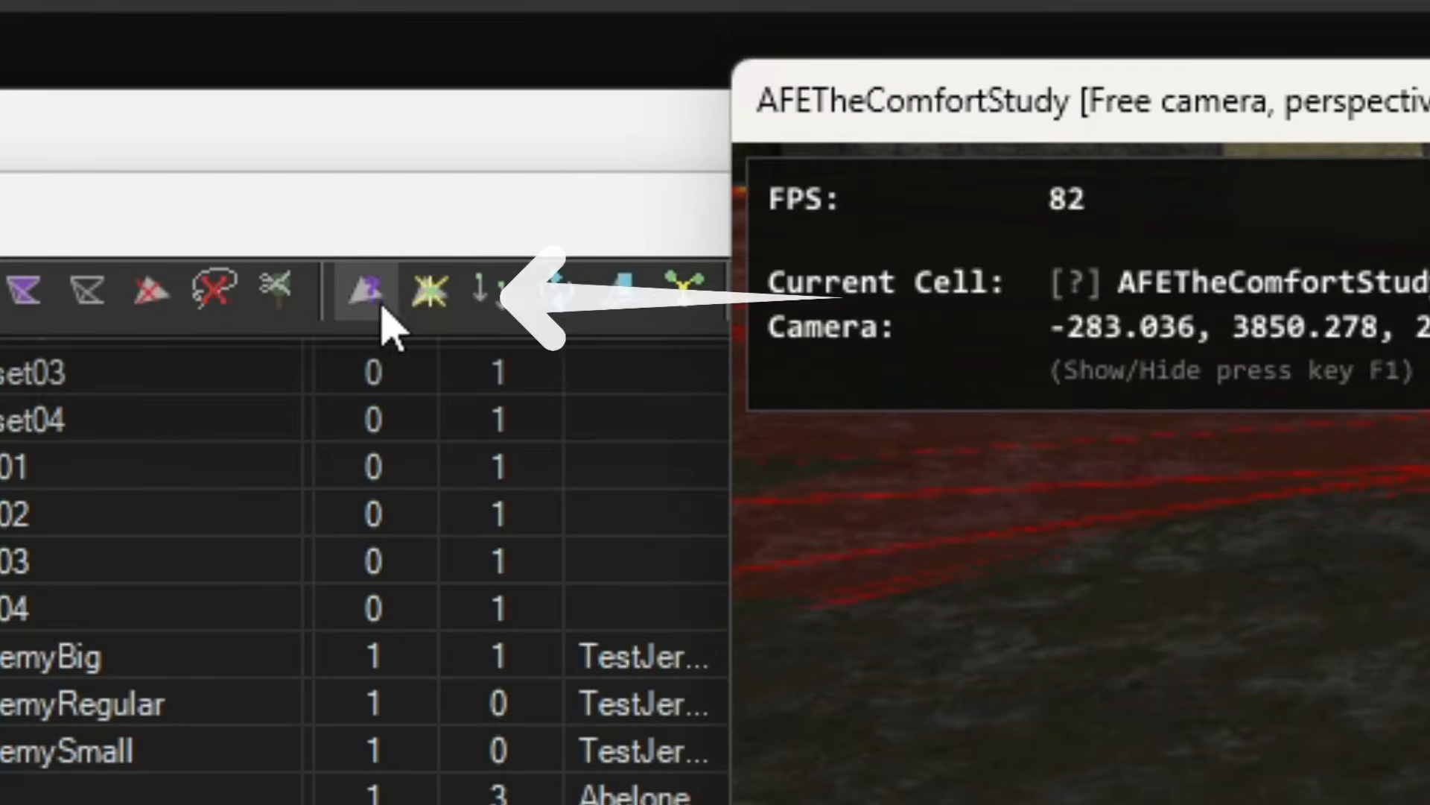
{"action": "left_click", "coordinate": [370, 130]}
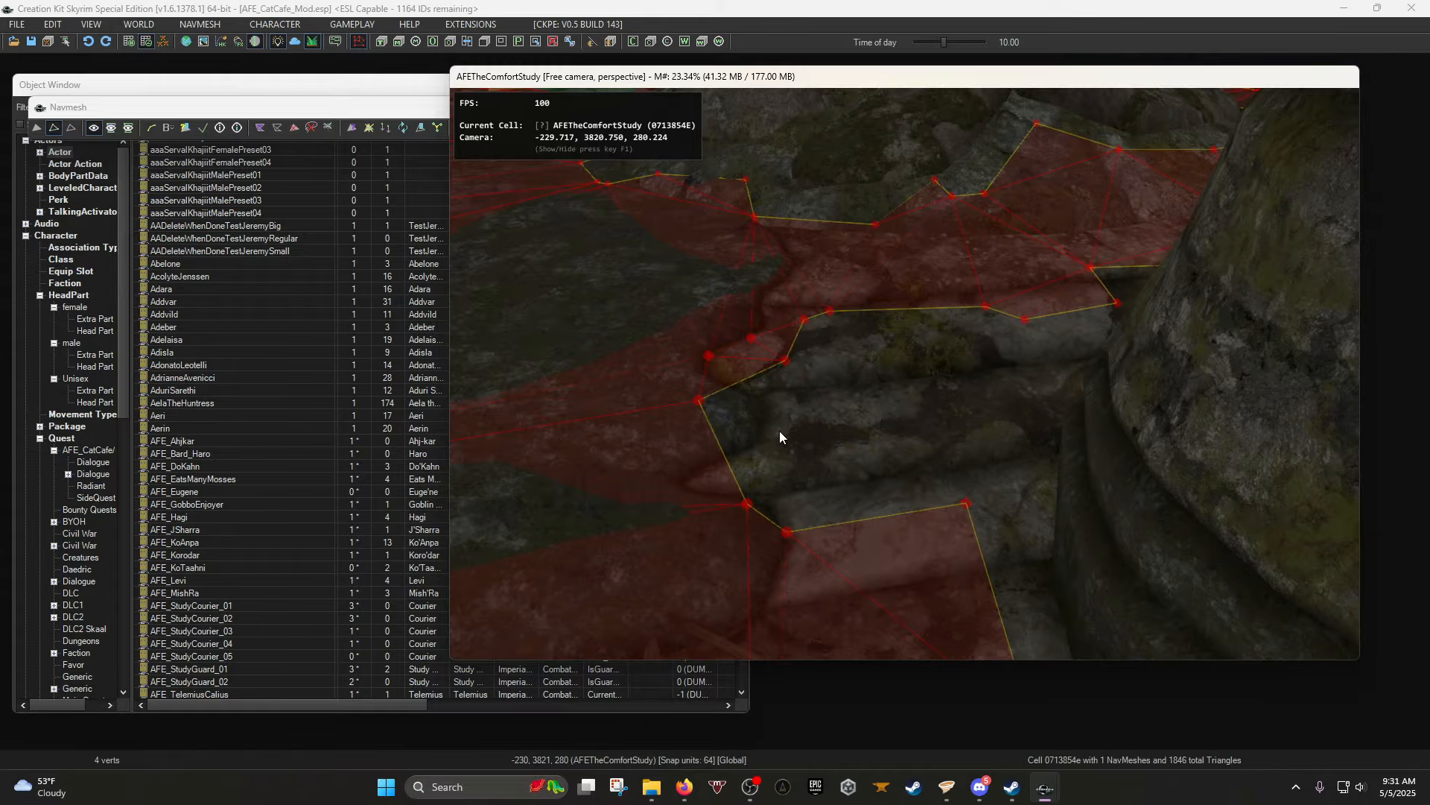
{"action": "right_click", "coordinate": [977, 445], "text": "ctrl"}
{"action": "middle_click_drag", "start_coordinate": [909, 458], "coordinate": [872, 414], "text": "shift"}
{"action": "left_click_drag", "start_coordinate": [805, 440], "coordinate": [811, 441]}
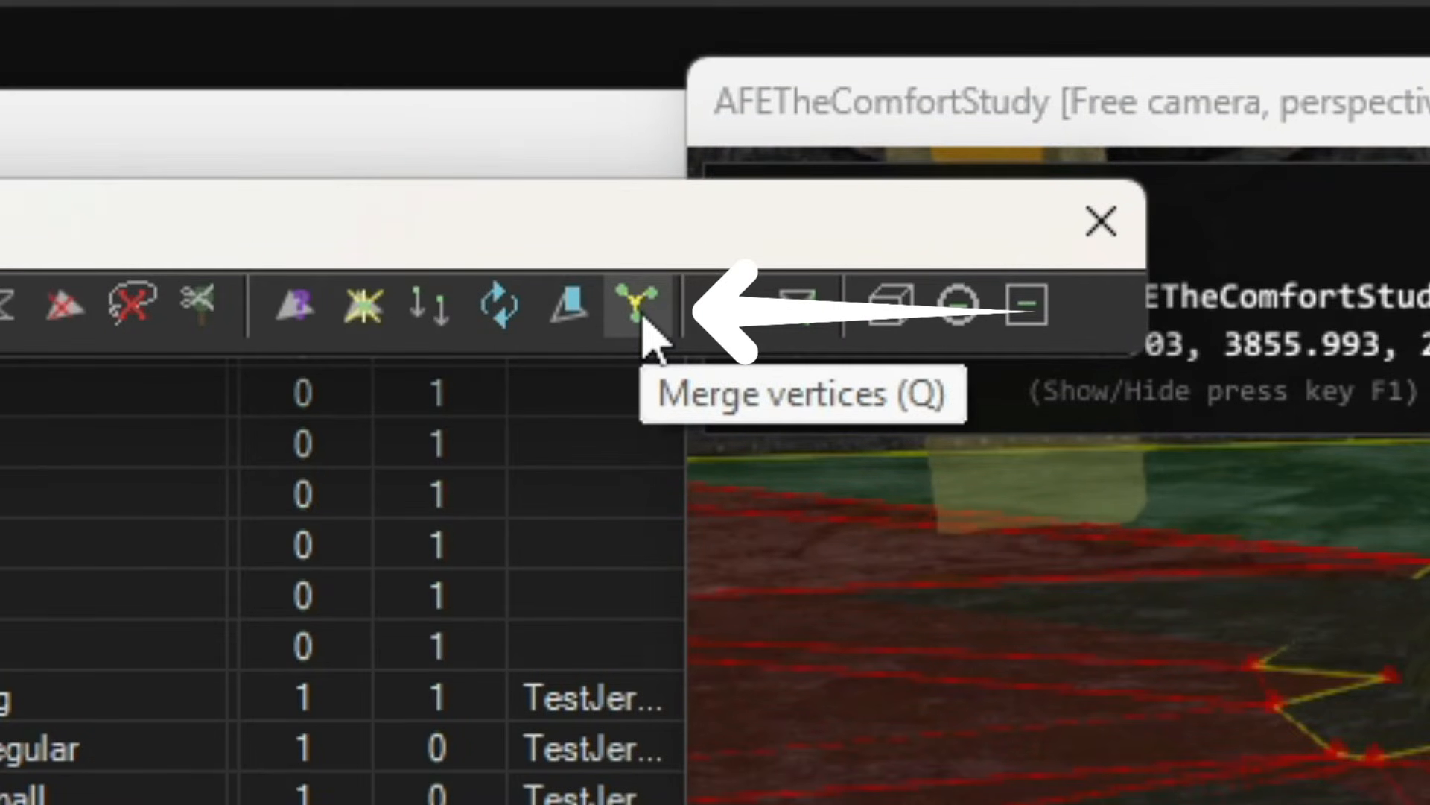
Merge the selected navmesh vertices and retriangulate around the merged vertex.
{"action": "left_click", "coordinate": [642, 317]}
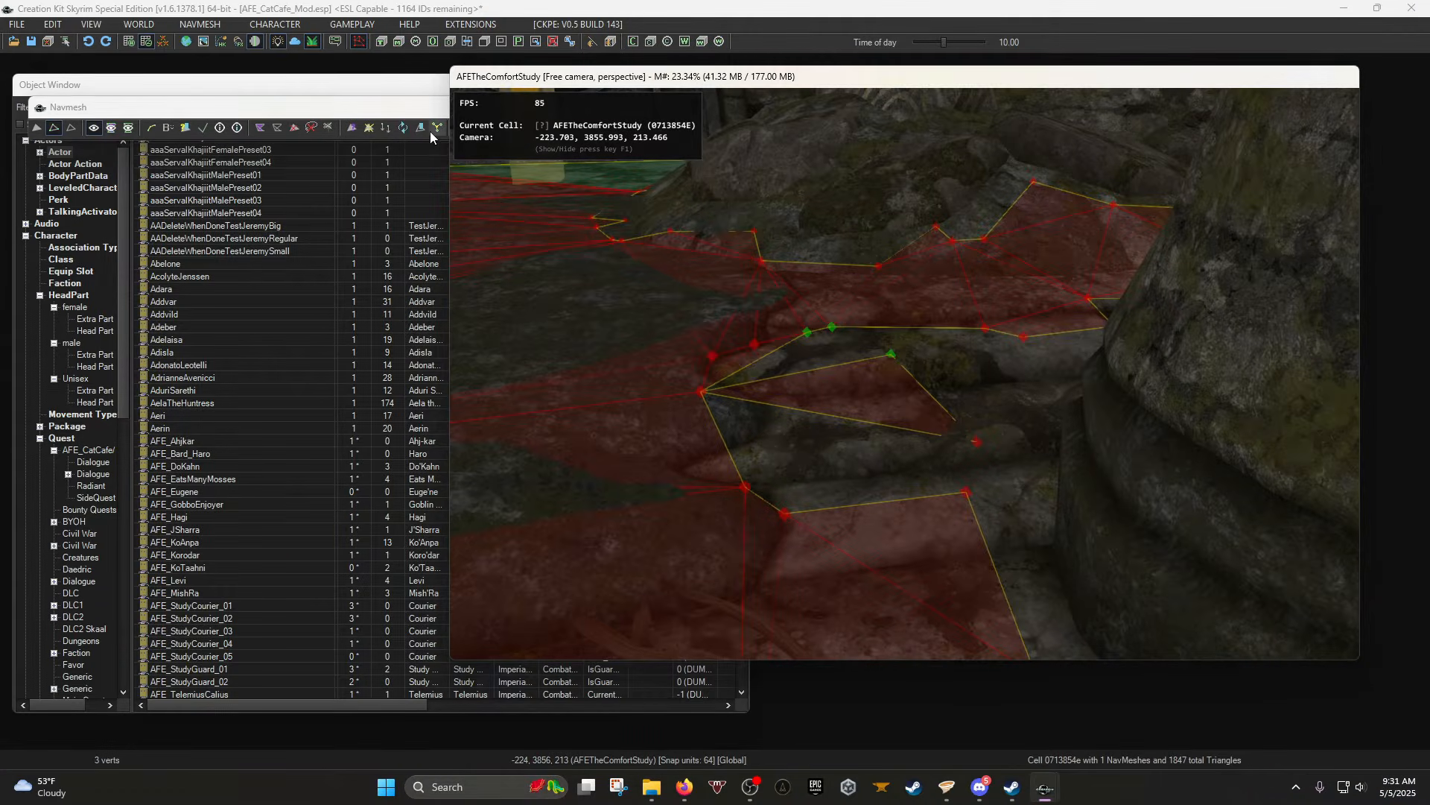
{"action": "left_click", "coordinate": [630, 307]}
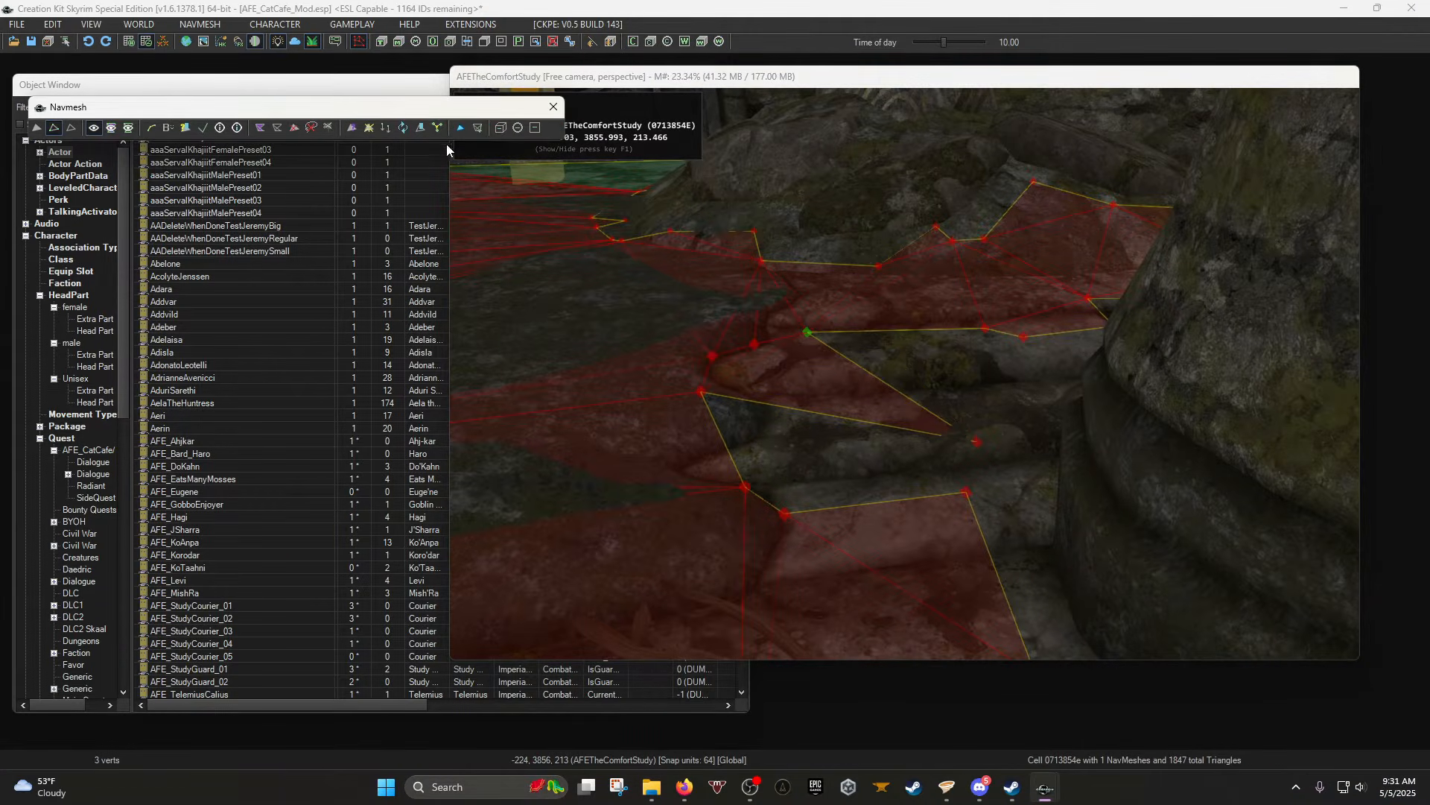
{"action": "middle_click_drag", "start_coordinate": [896, 309], "coordinate": [994, 436], "text": "shift"}
{"action": "left_click", "coordinate": [994, 436]}
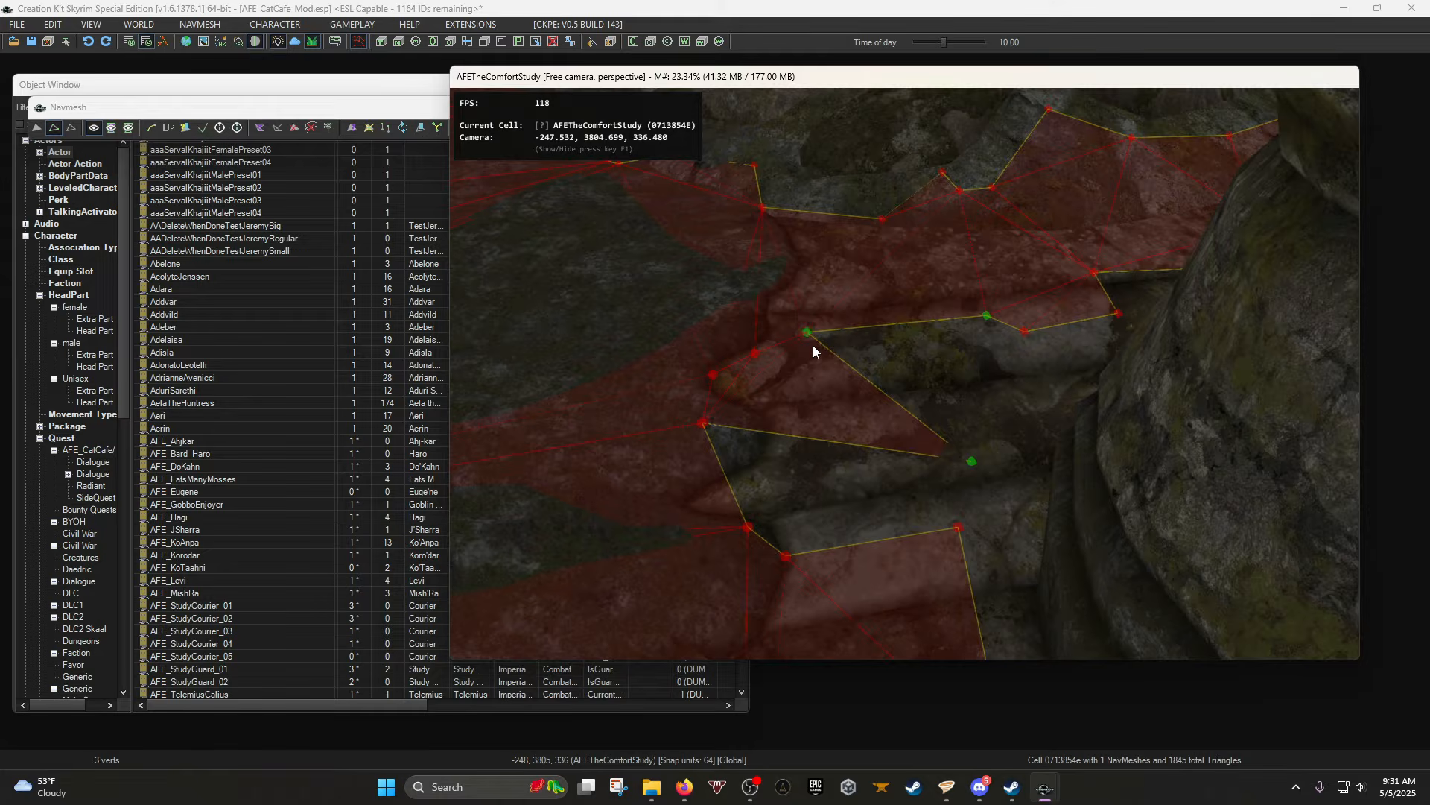
{"action": "left_click", "coordinate": [395, 116]}
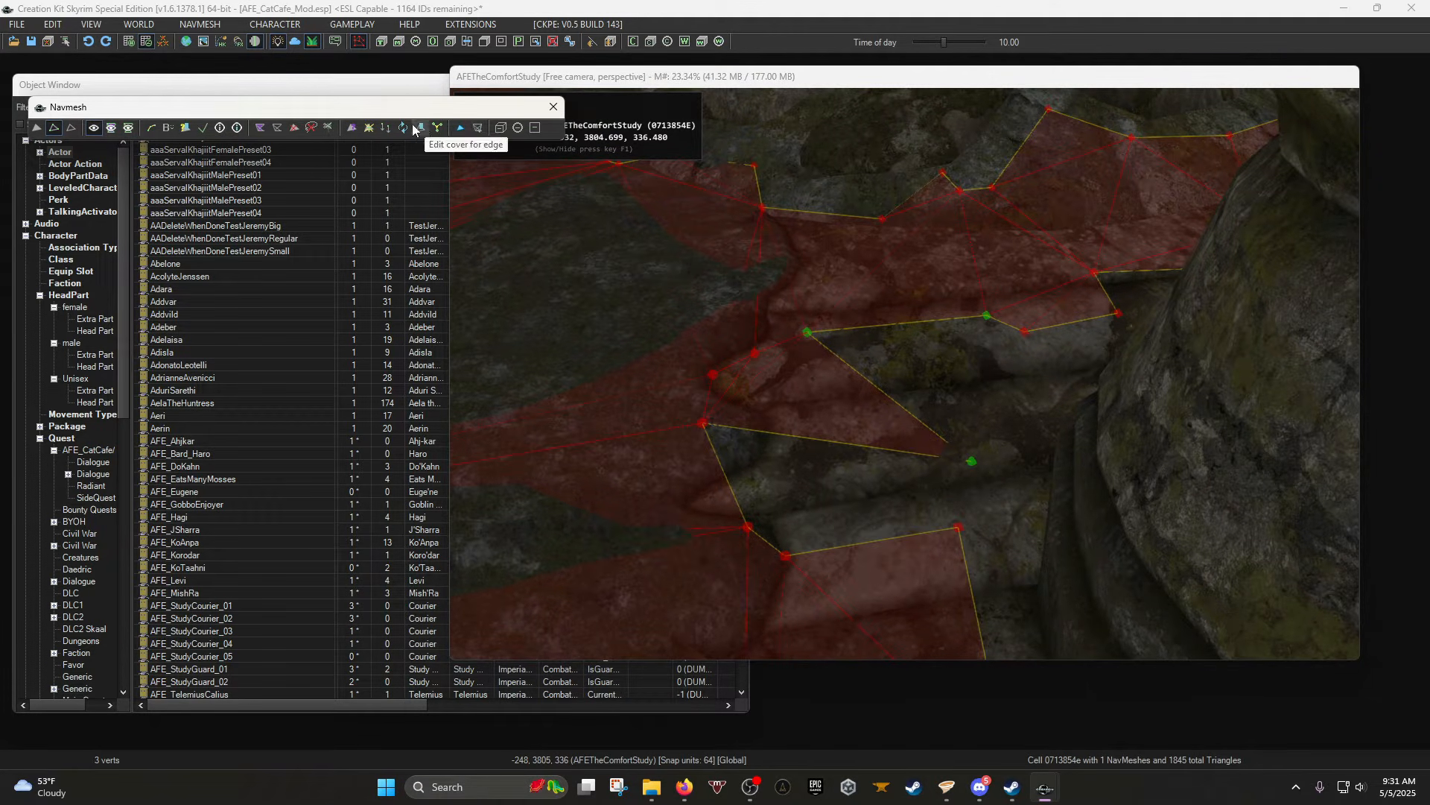
{"action": "left_click", "coordinate": [364, 130]}
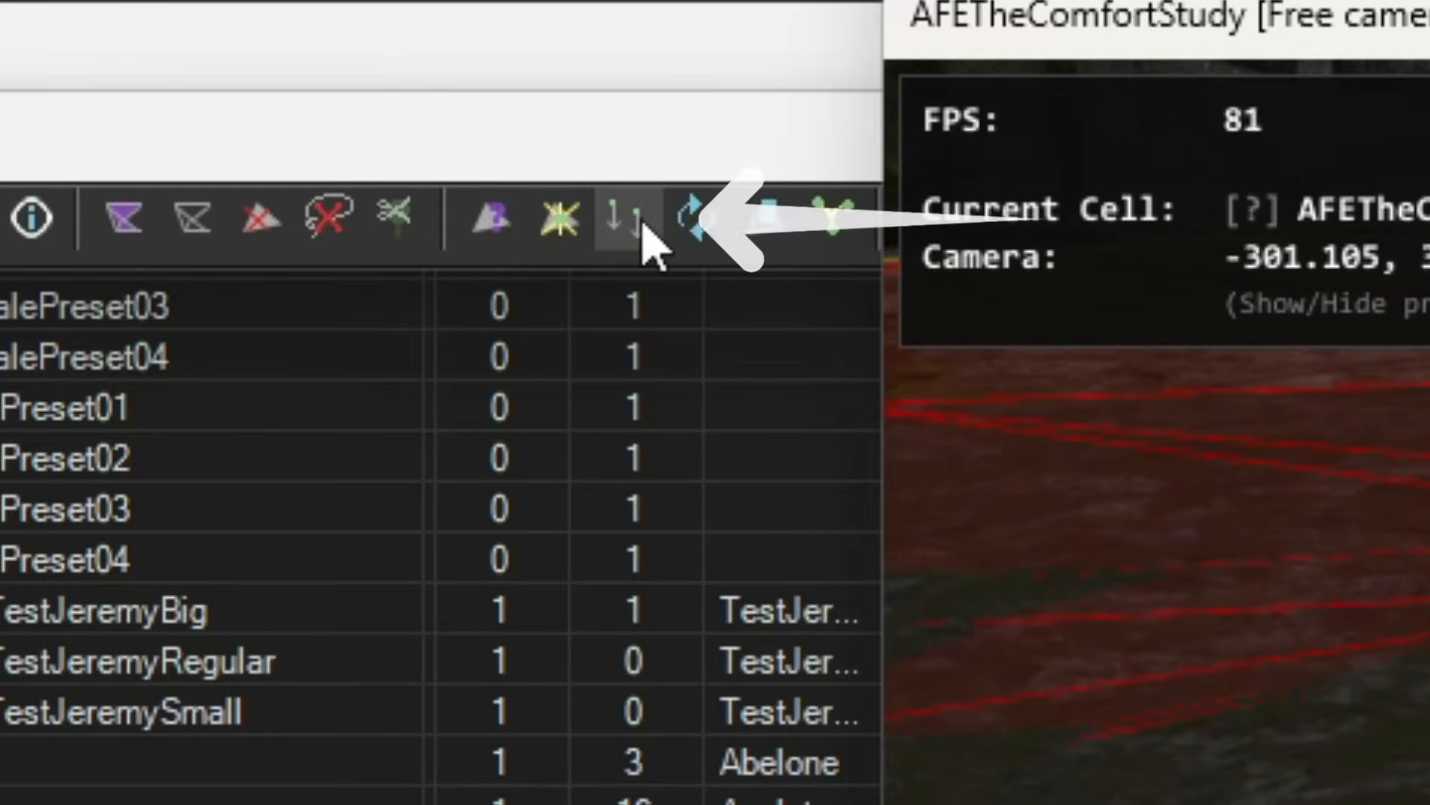
{"action": "left_click", "coordinate": [654, 246]}
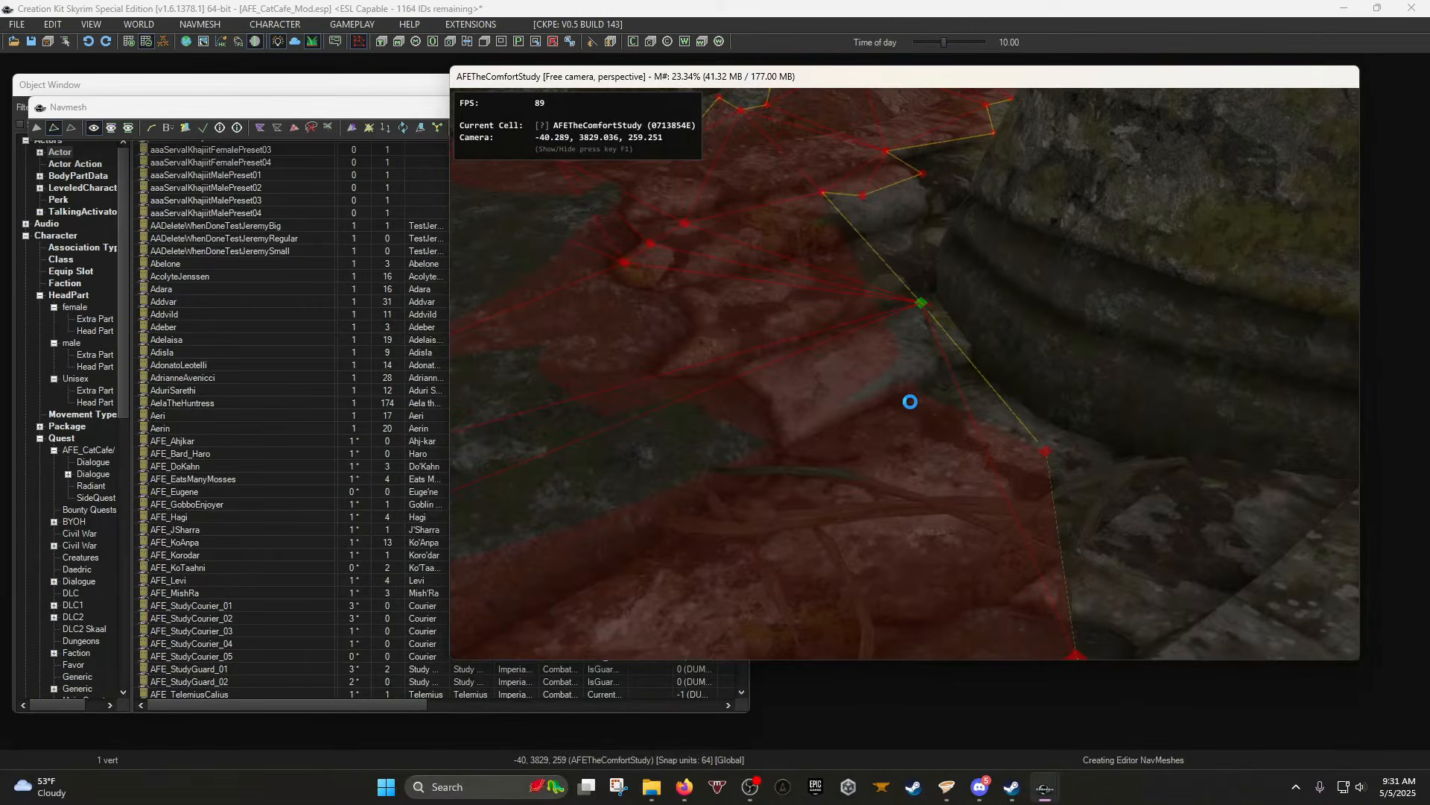
Select six, then ten navmesh vertices along the rock edge and apply navmesh tools.
{"action": "middle_click_drag", "start_coordinate": [900, 374], "coordinate": [870, 380], "text": "shift"}
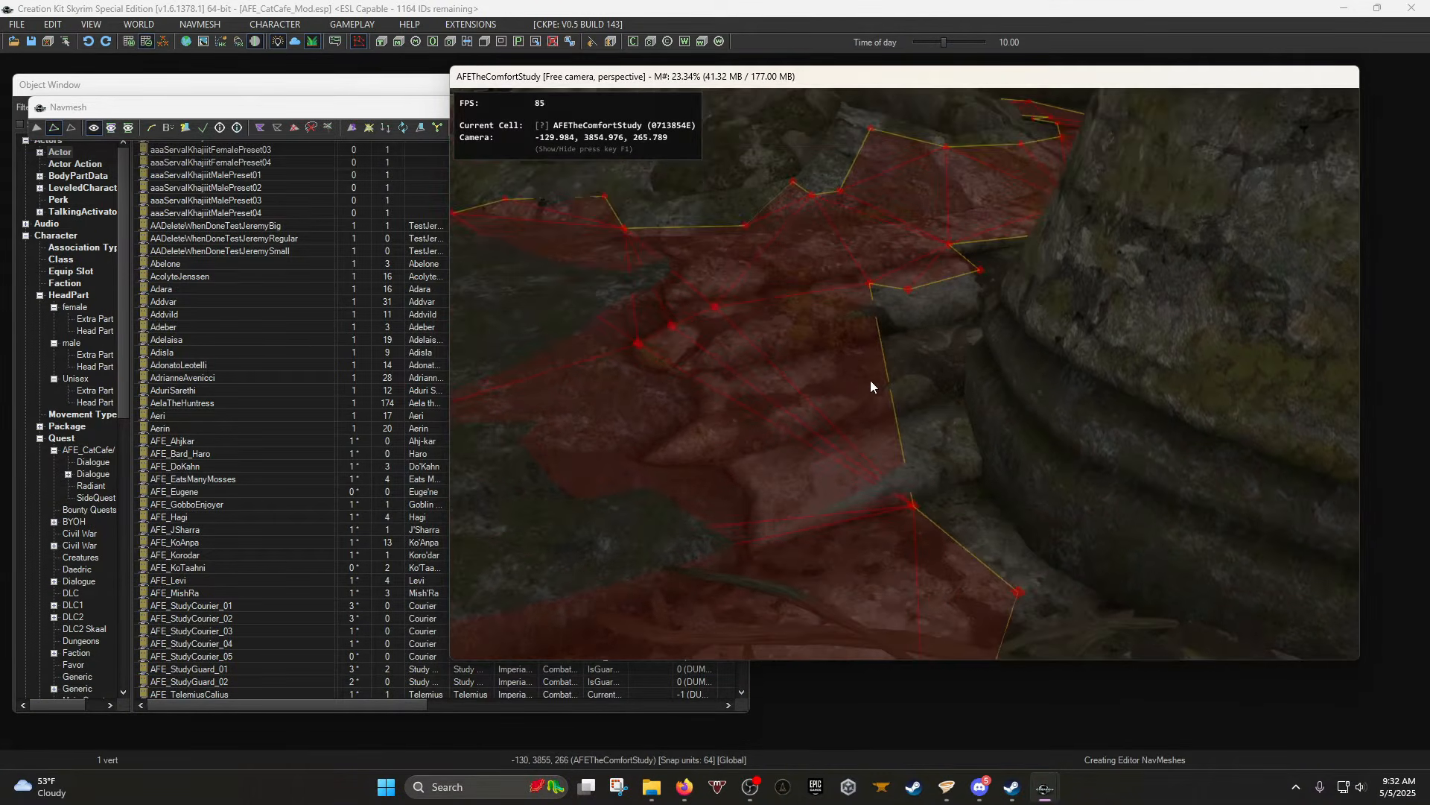
{"action": "left_click_drag", "start_coordinate": [596, 260], "coordinate": [1080, 455]}
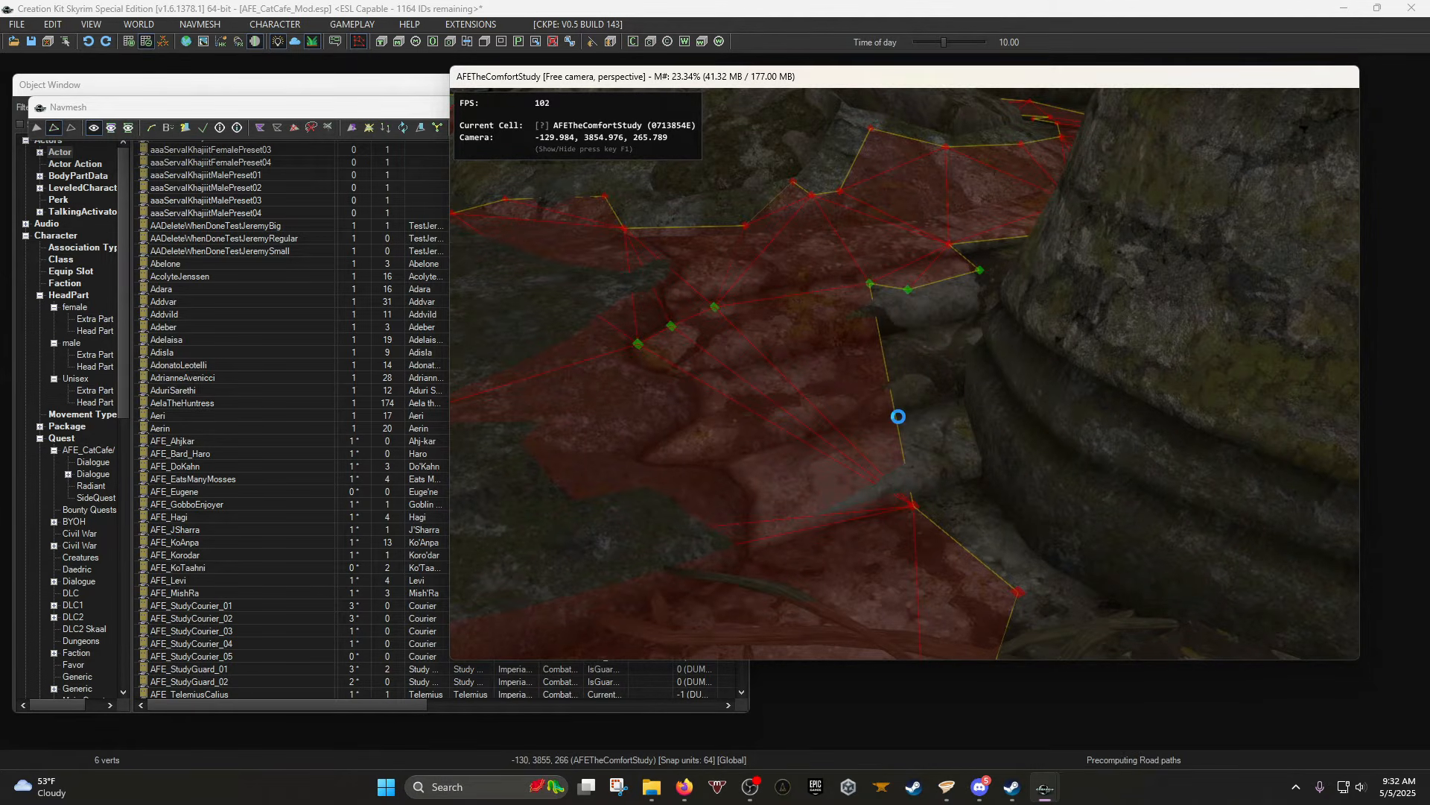
{"action": "left_click", "coordinate": [388, 129]}
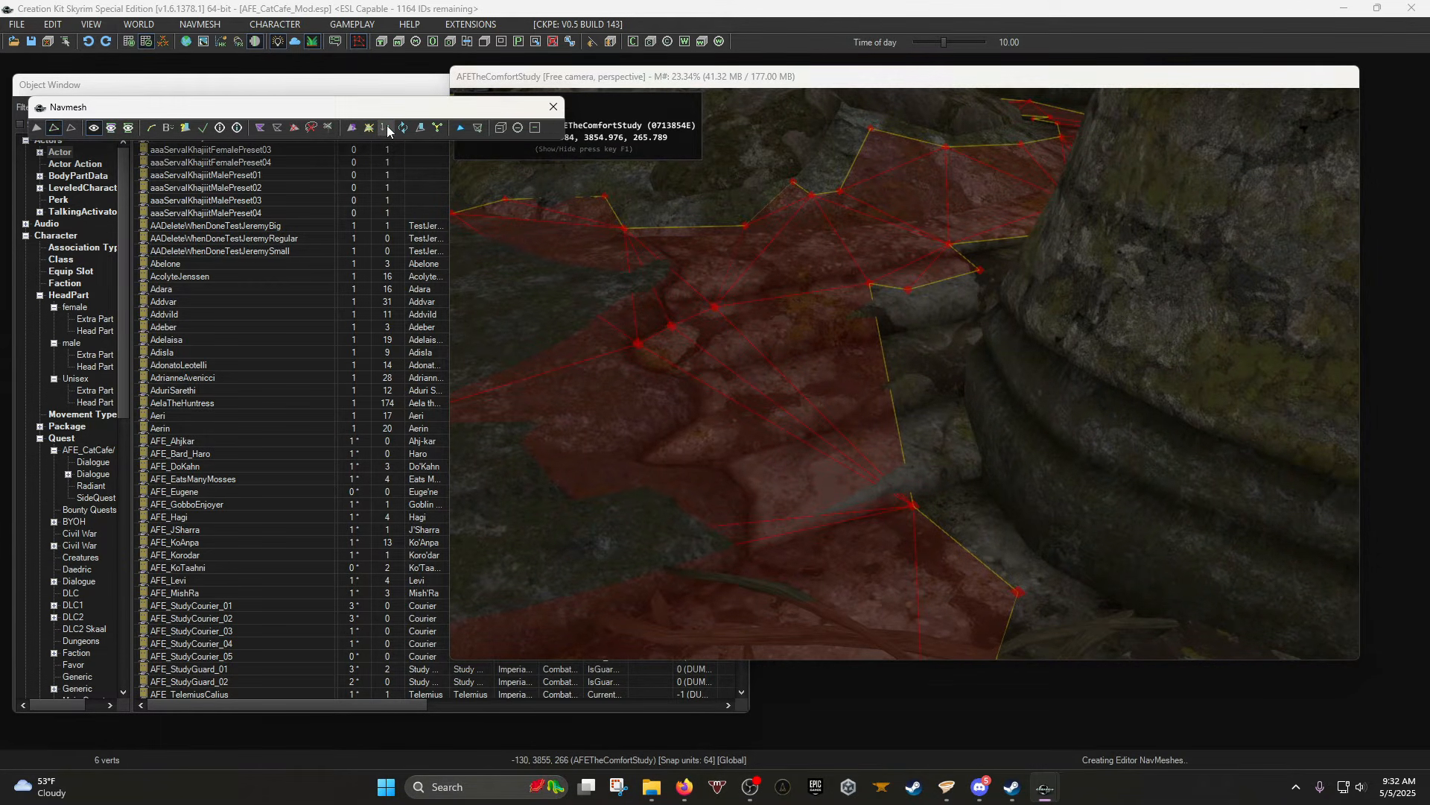
{"action": "left_click", "coordinate": [1004, 222]}
{"action": "left_click_drag", "start_coordinate": [1004, 222], "coordinate": [517, 509]}
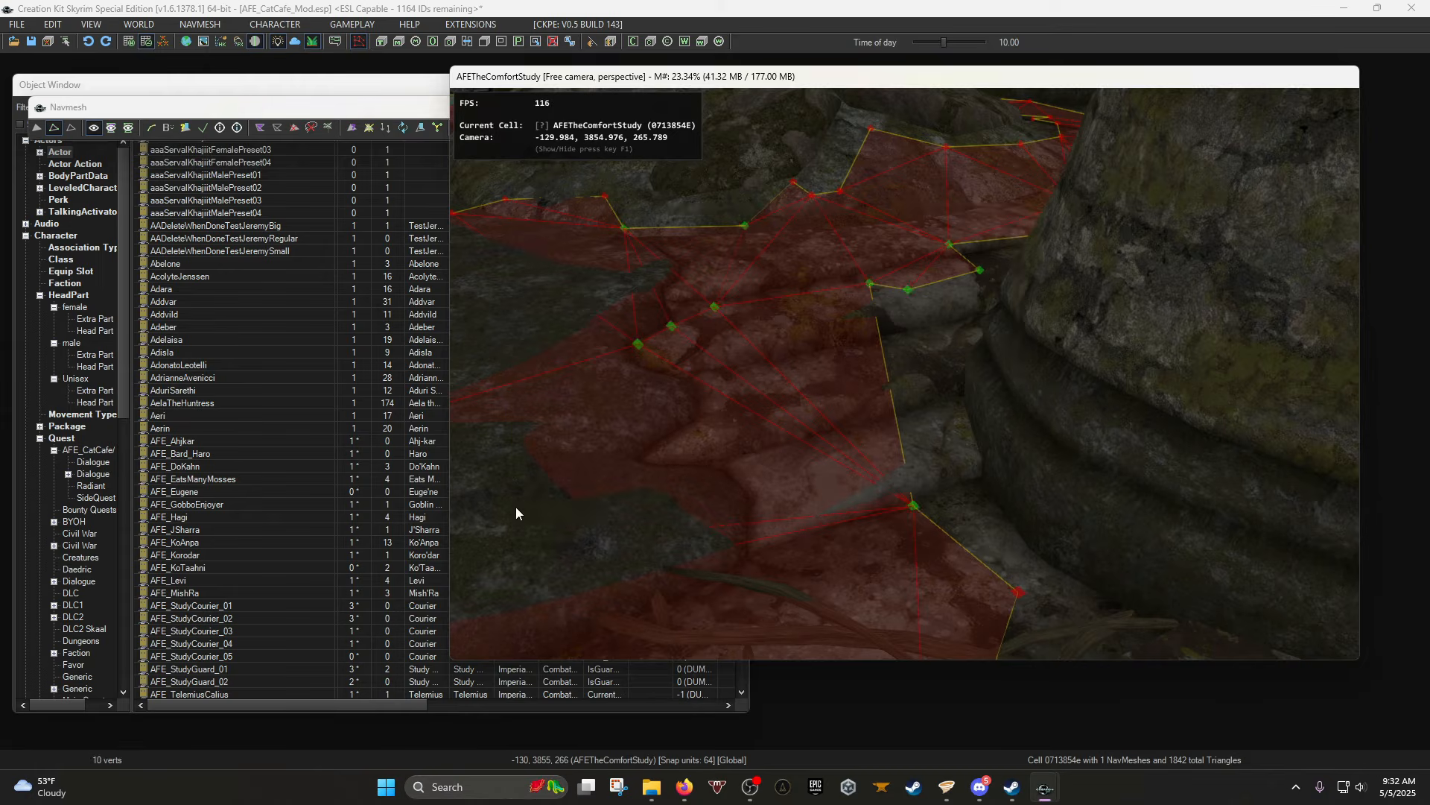
{"action": "left_click", "coordinate": [388, 129]}
{"action": "middle_click_drag", "start_coordinate": [754, 302], "coordinate": [828, 322], "text": "shift"}
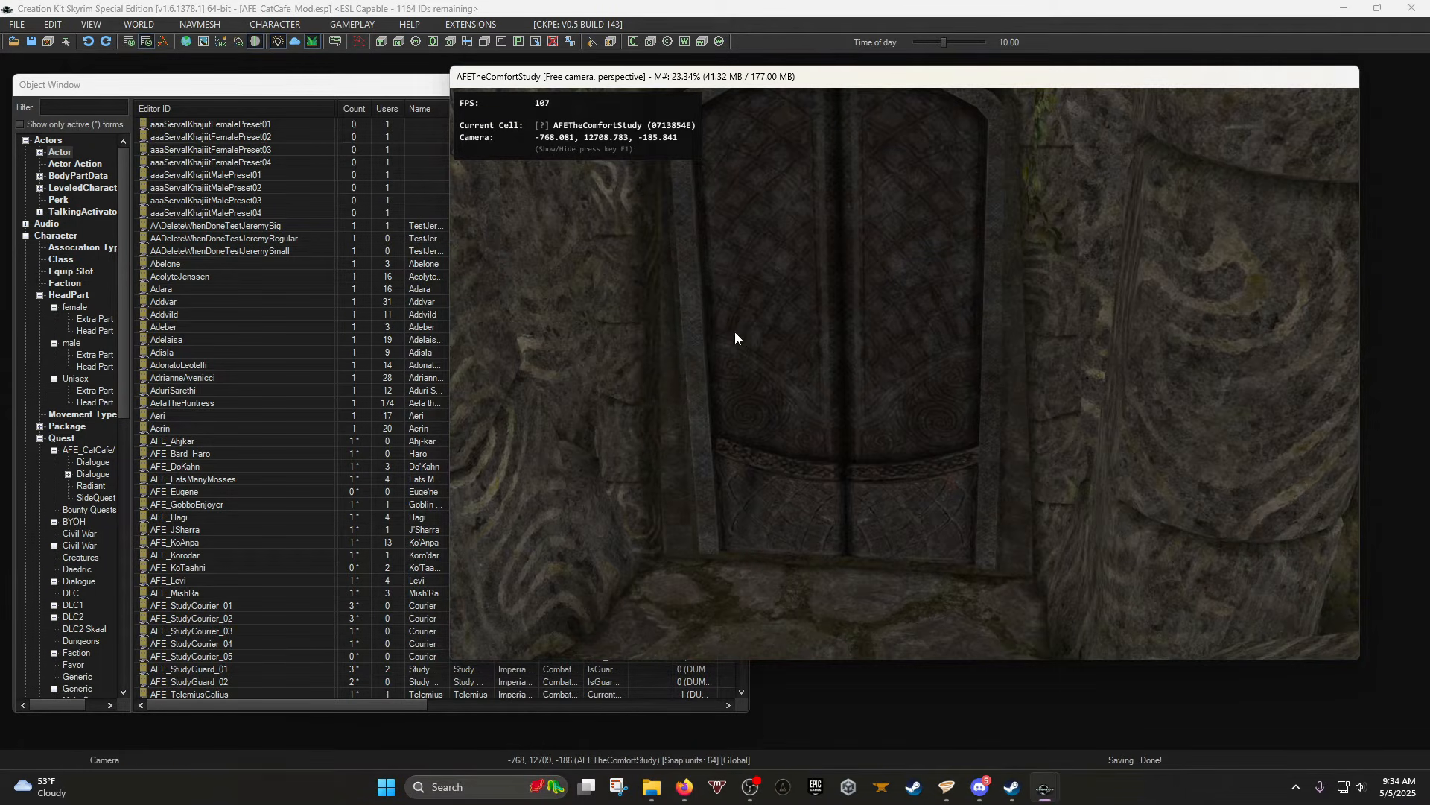
Keep the exit door's lock level at Requires Key and close its properties.
{"action": "double_click", "coordinate": [735, 332]}
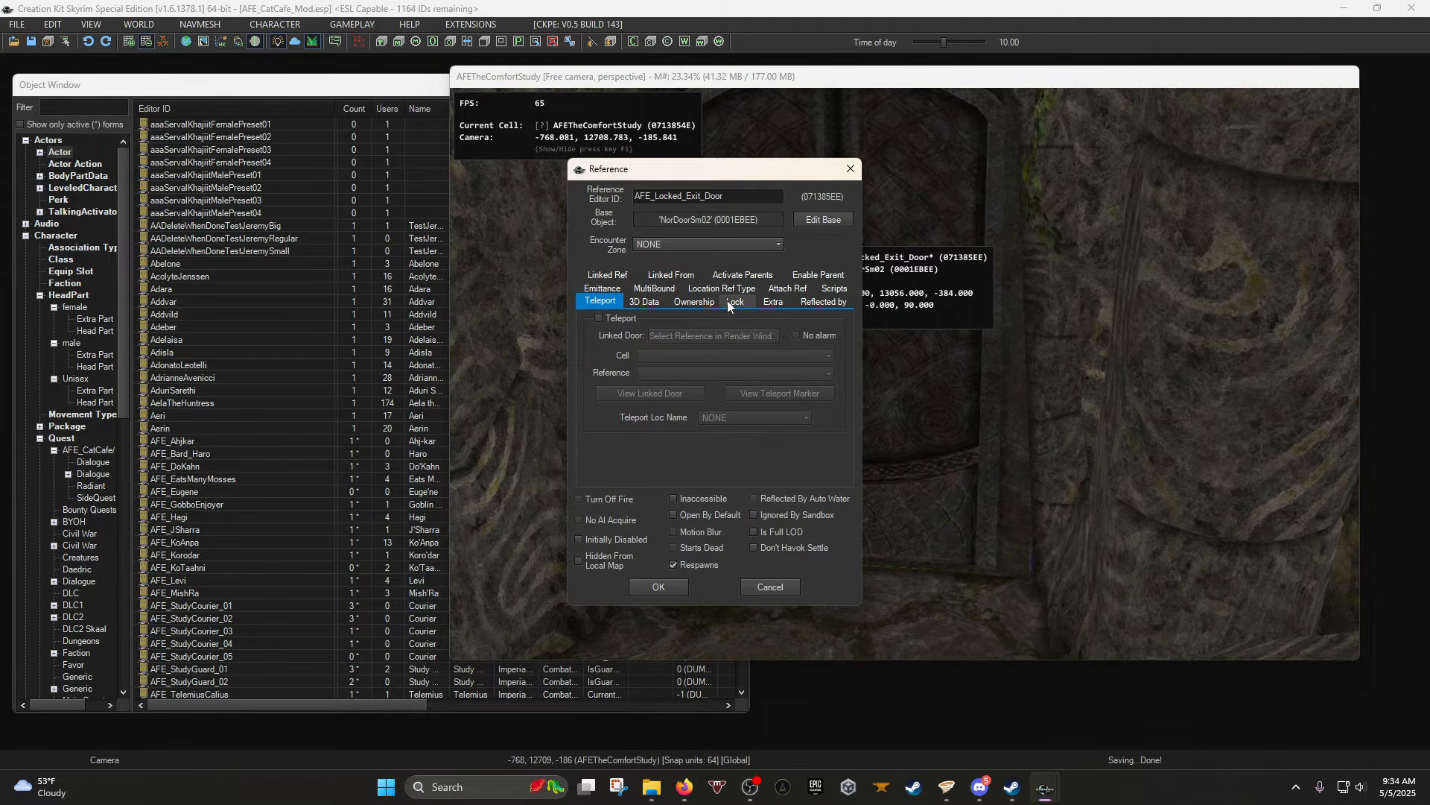
{"action": "left_click", "coordinate": [739, 303]}
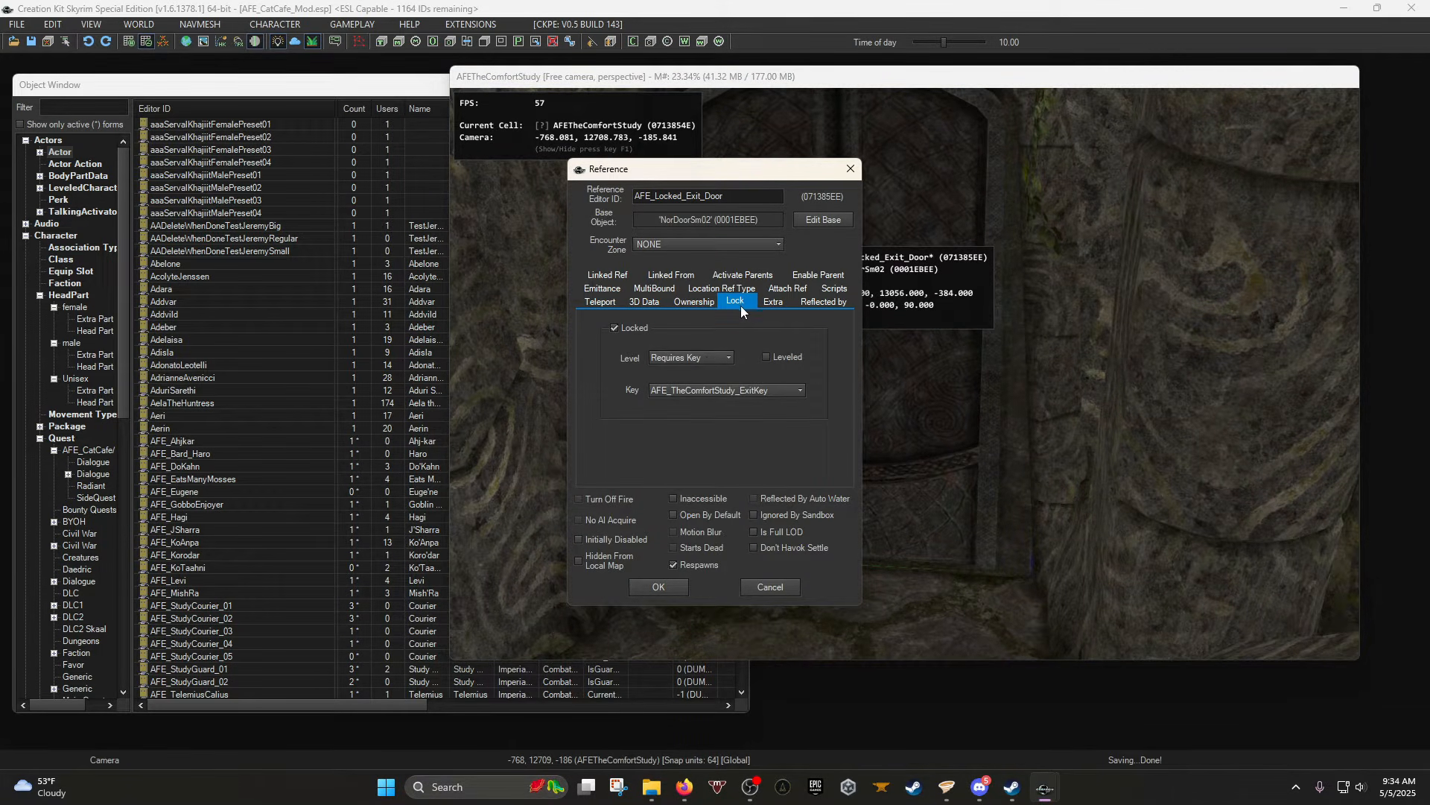
{"action": "left_click", "coordinate": [705, 357]}
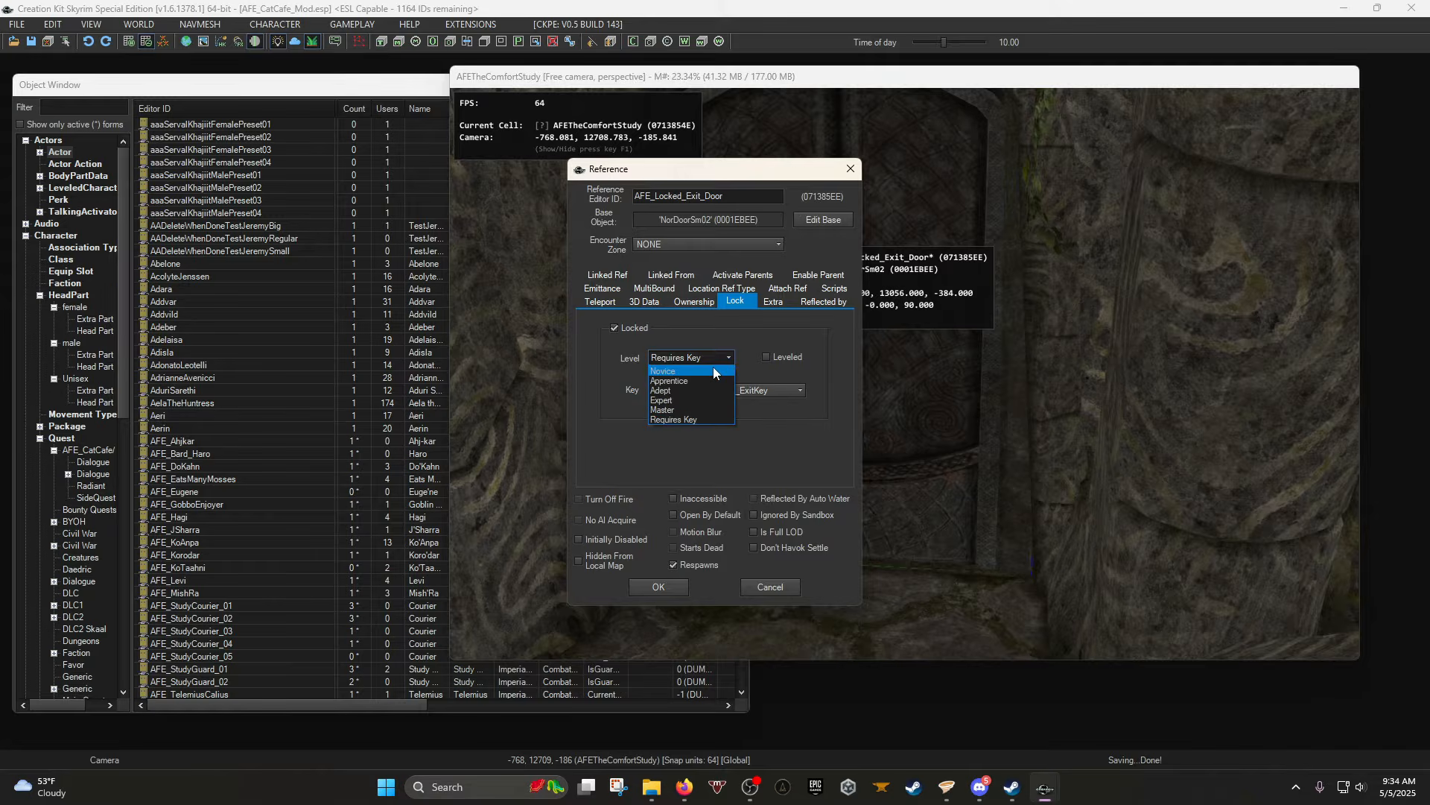
{"action": "left_click", "coordinate": [720, 420]}
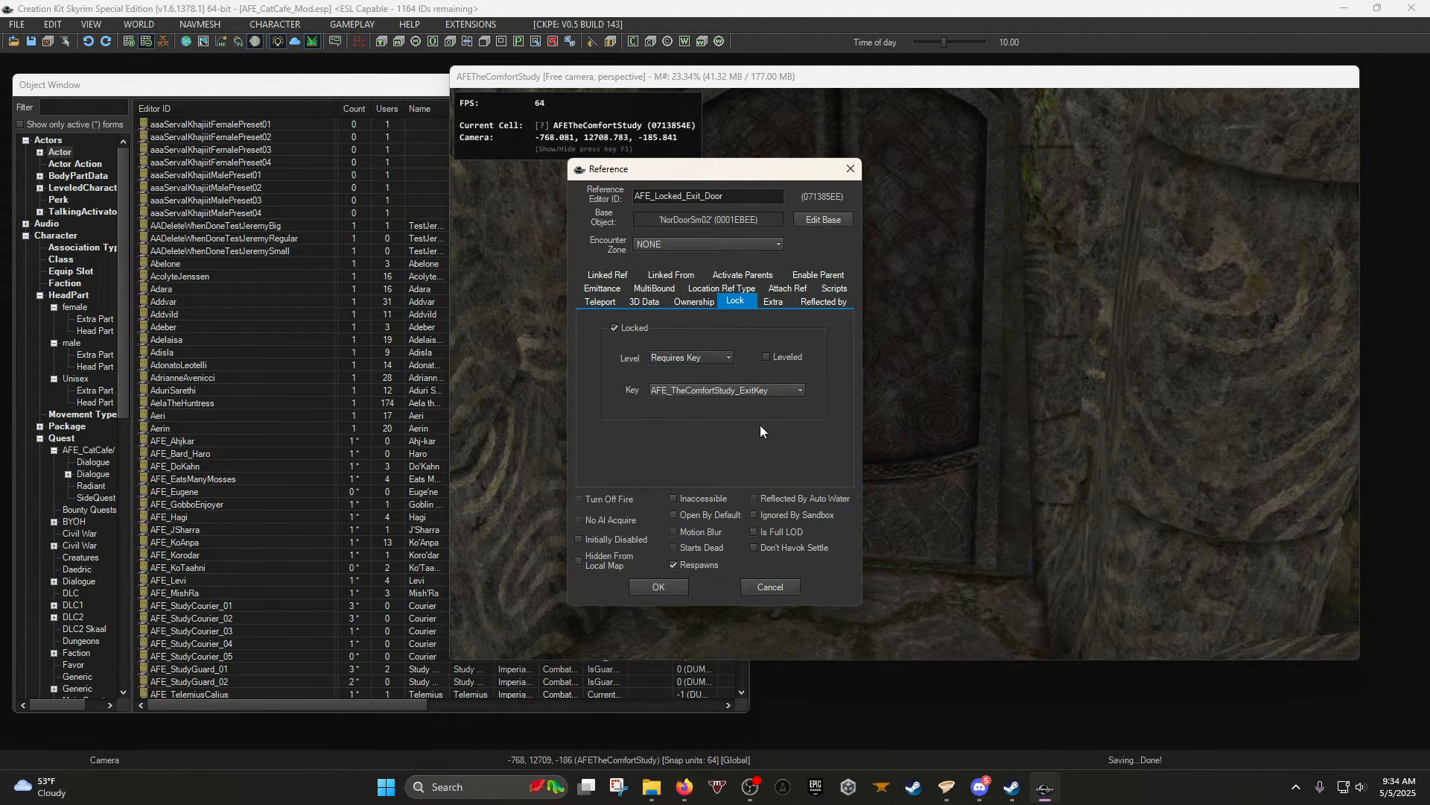
{"action": "left_click", "coordinate": [659, 587]}
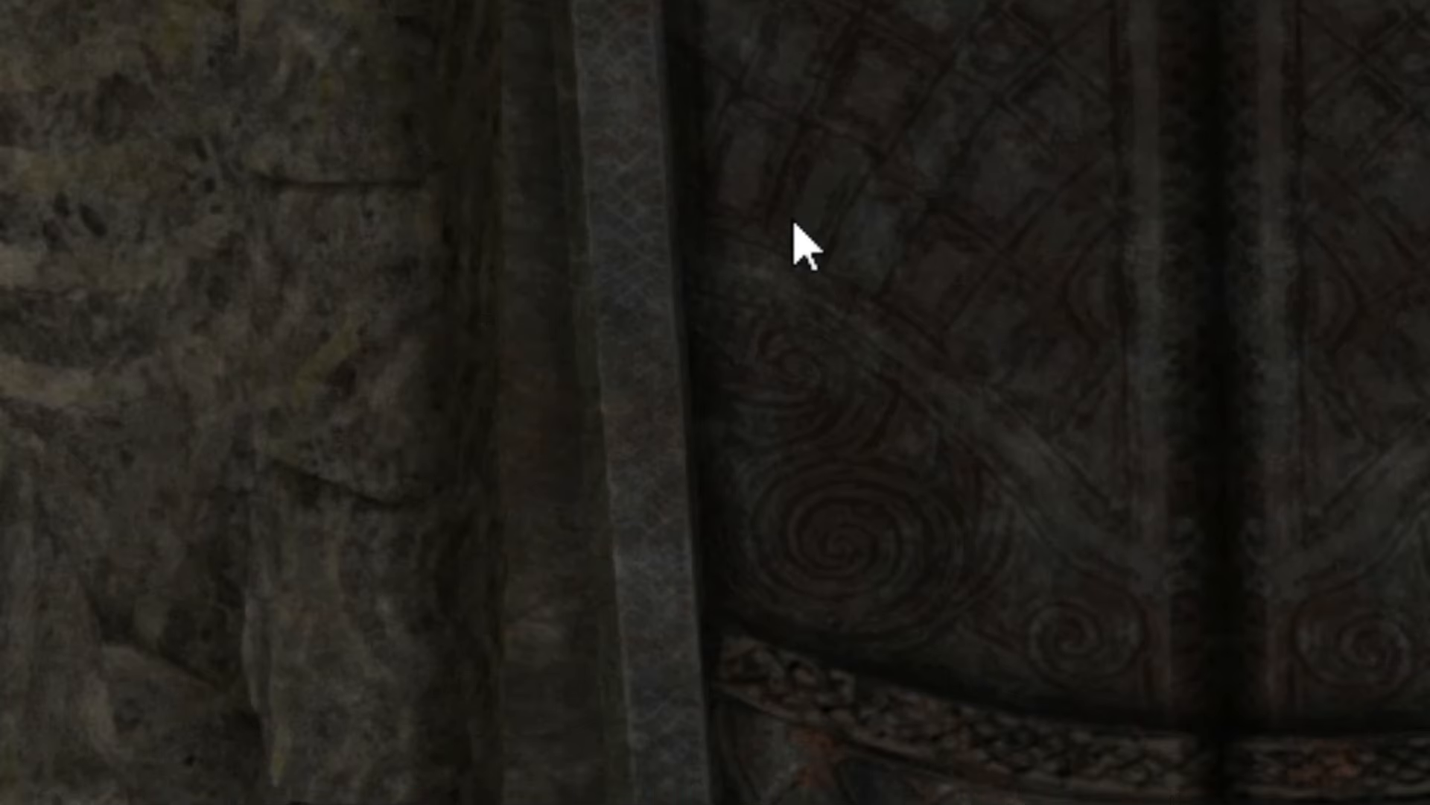
Reopen the door and verify it needs AFE_TheComfortStudy_ExitKey, then close it.
{"action": "double_click", "coordinate": [778, 319]}
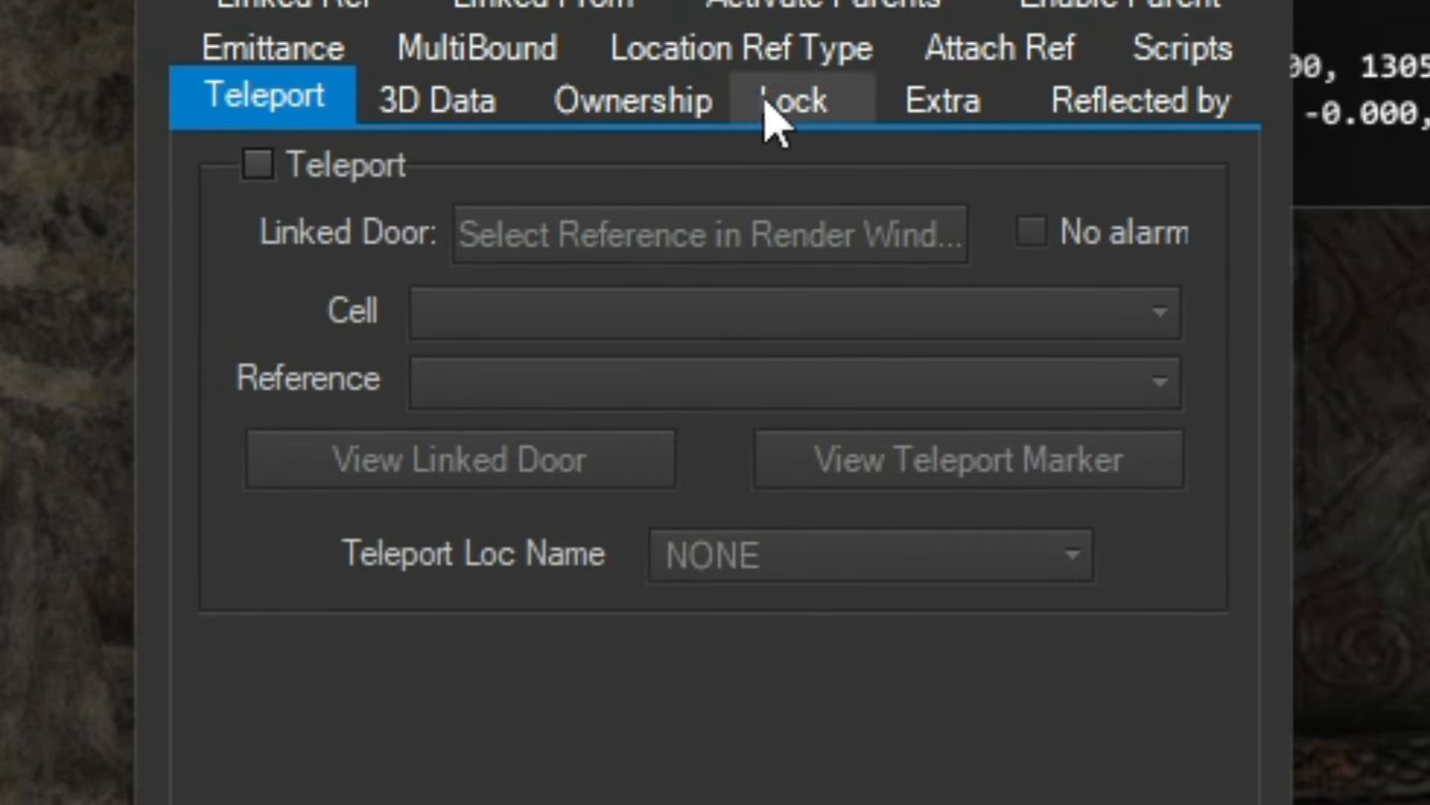
{"action": "left_click", "coordinate": [809, 113]}
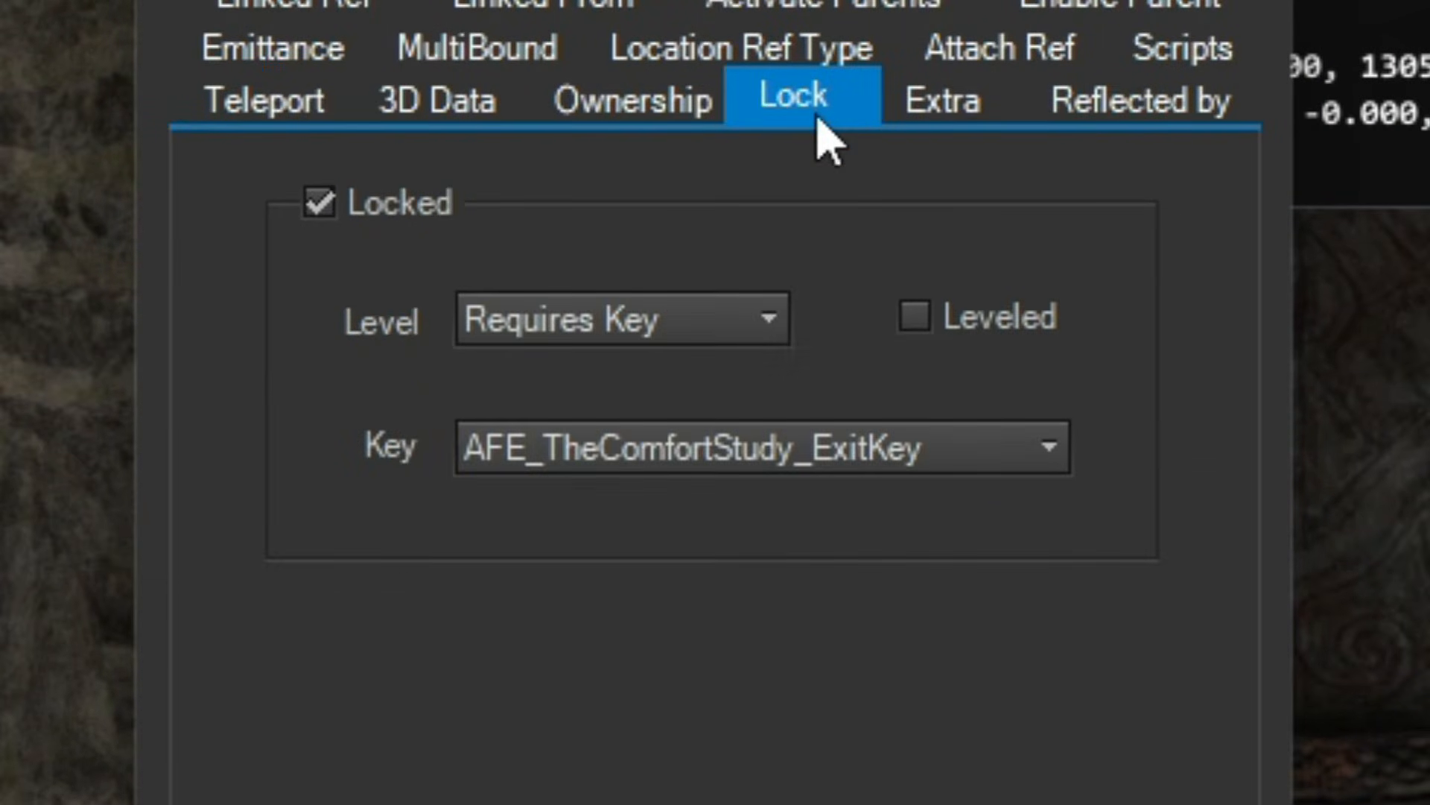
{"action": "left_click", "coordinate": [679, 328]}
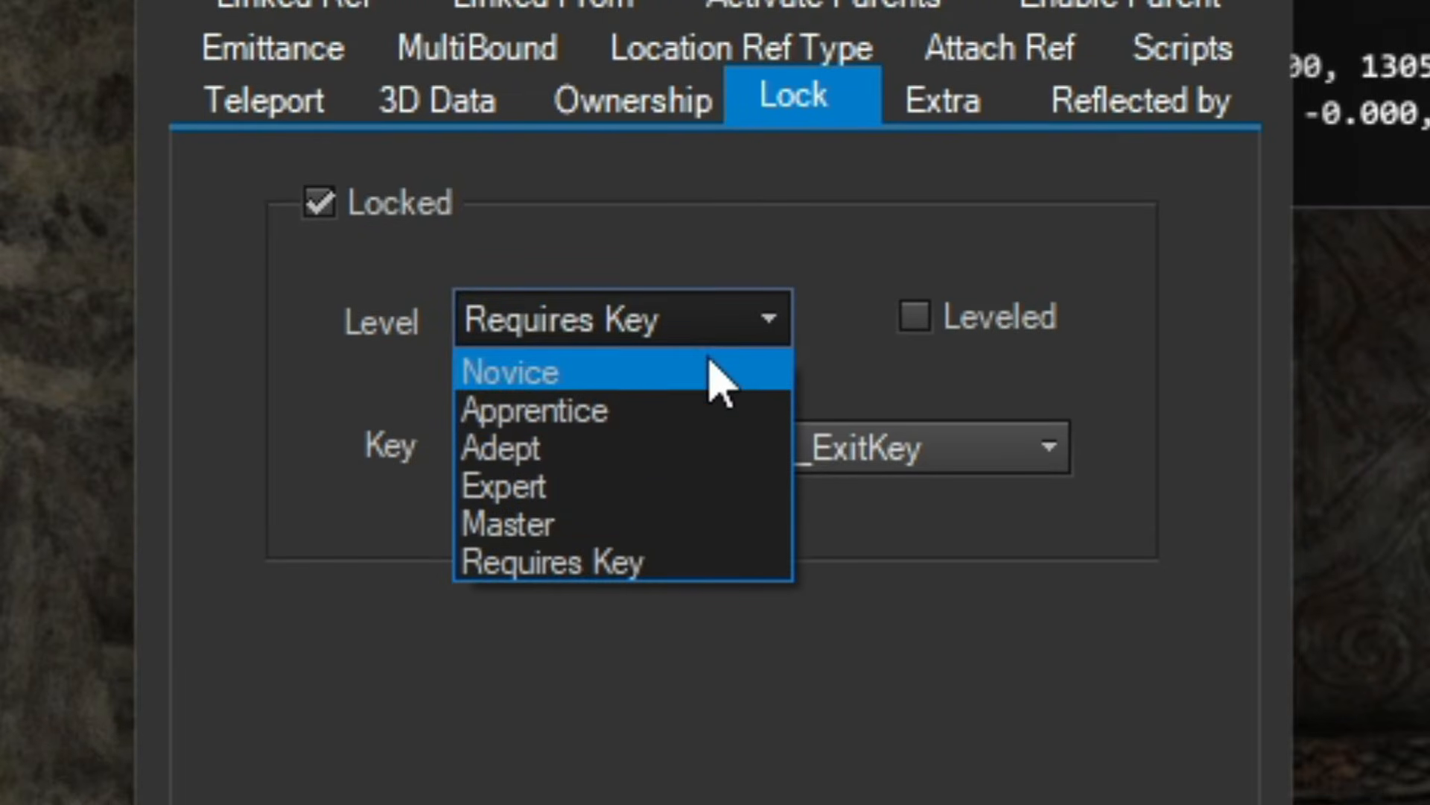
{"action": "left_click", "coordinate": [927, 622]}
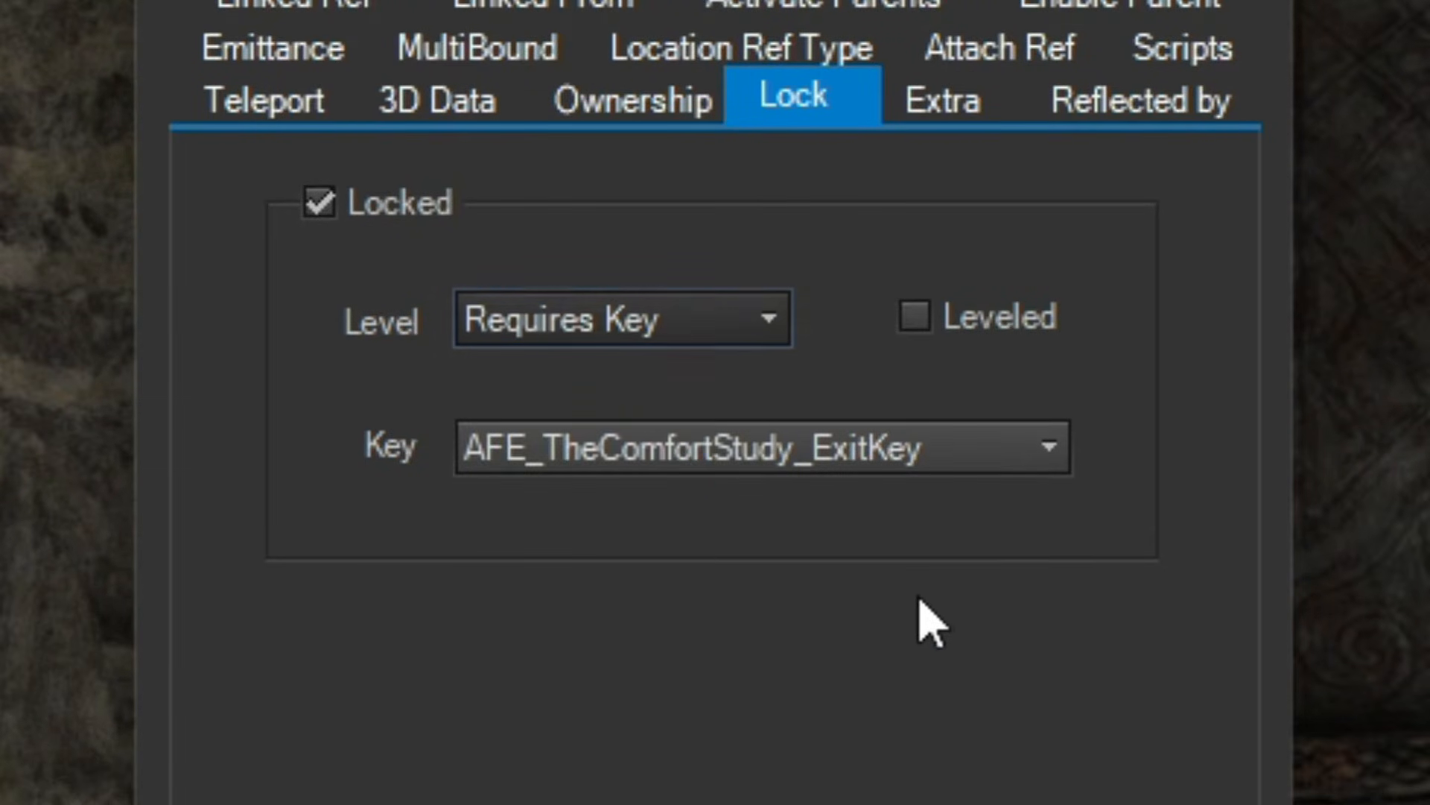
{"action": "left_click", "coordinate": [728, 462]}
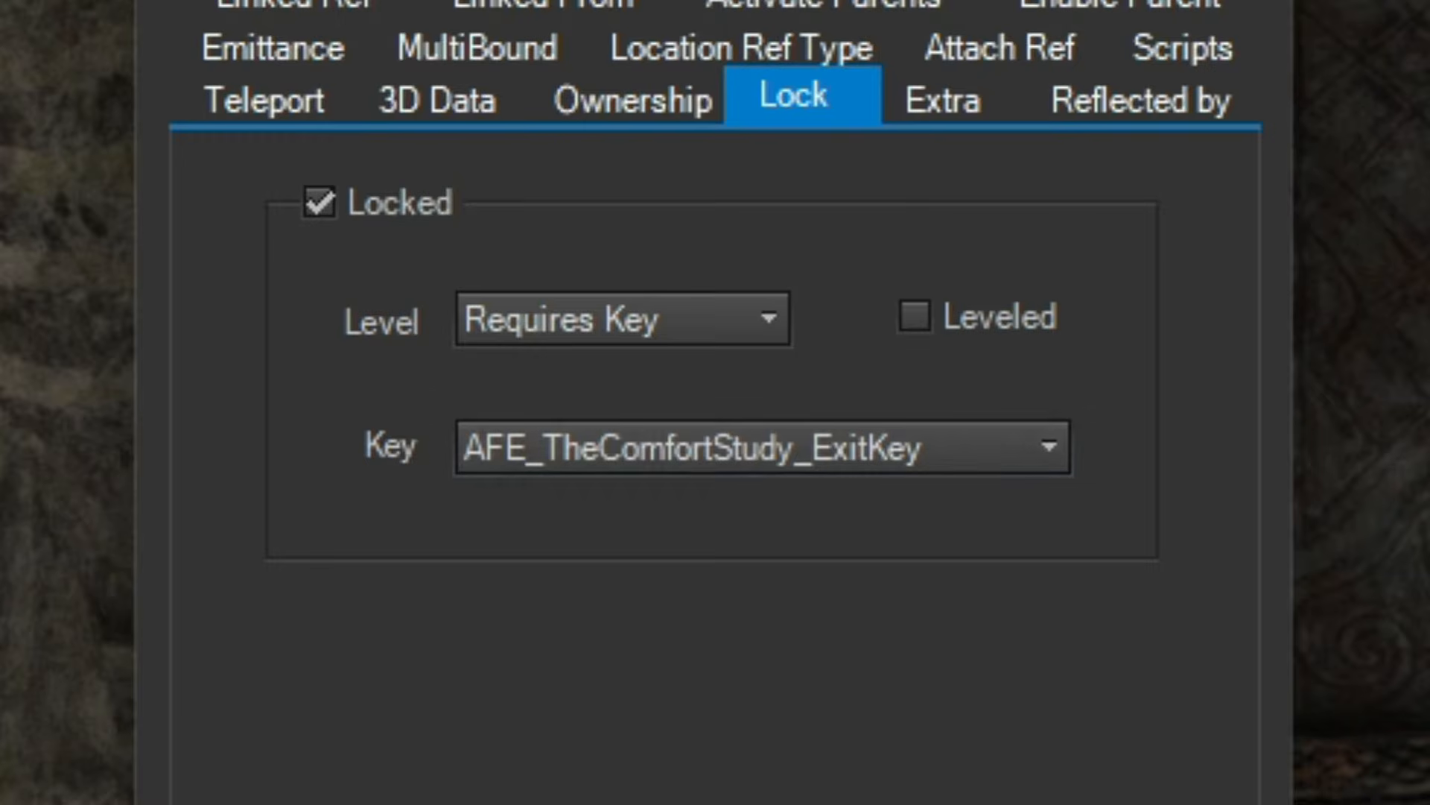
{"action": "key", "text": "Return"}
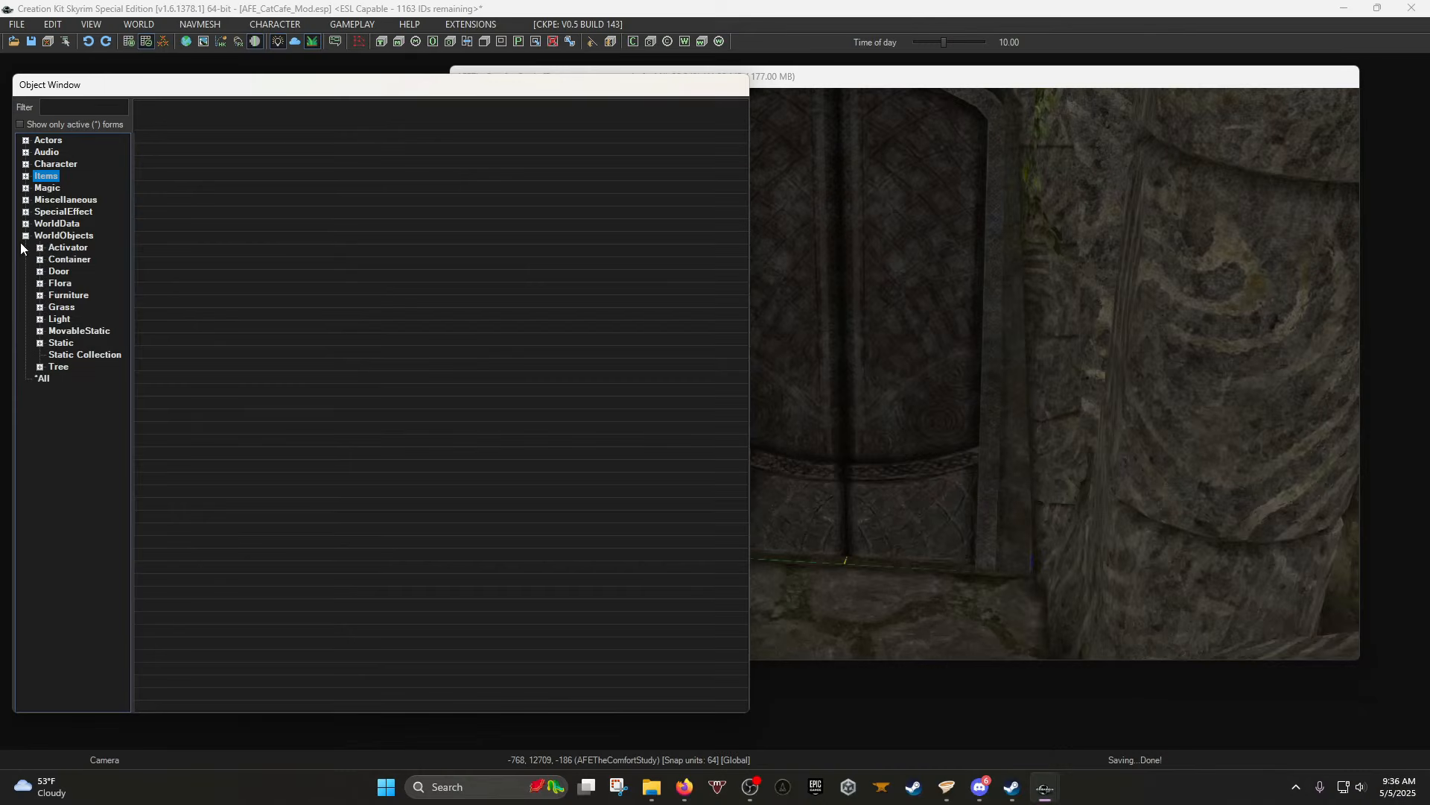
Expand and collapse the WorldObjects > Static > Dungeons folders in the Object Window.
{"action": "left_click", "coordinate": [26, 236]}
{"action": "left_click", "coordinate": [26, 235]}
{"action": "left_click", "coordinate": [39, 343]}
{"action": "scroll", "coordinate": [48, 288], "scroll_direction": "down", "scroll_amount": 3}
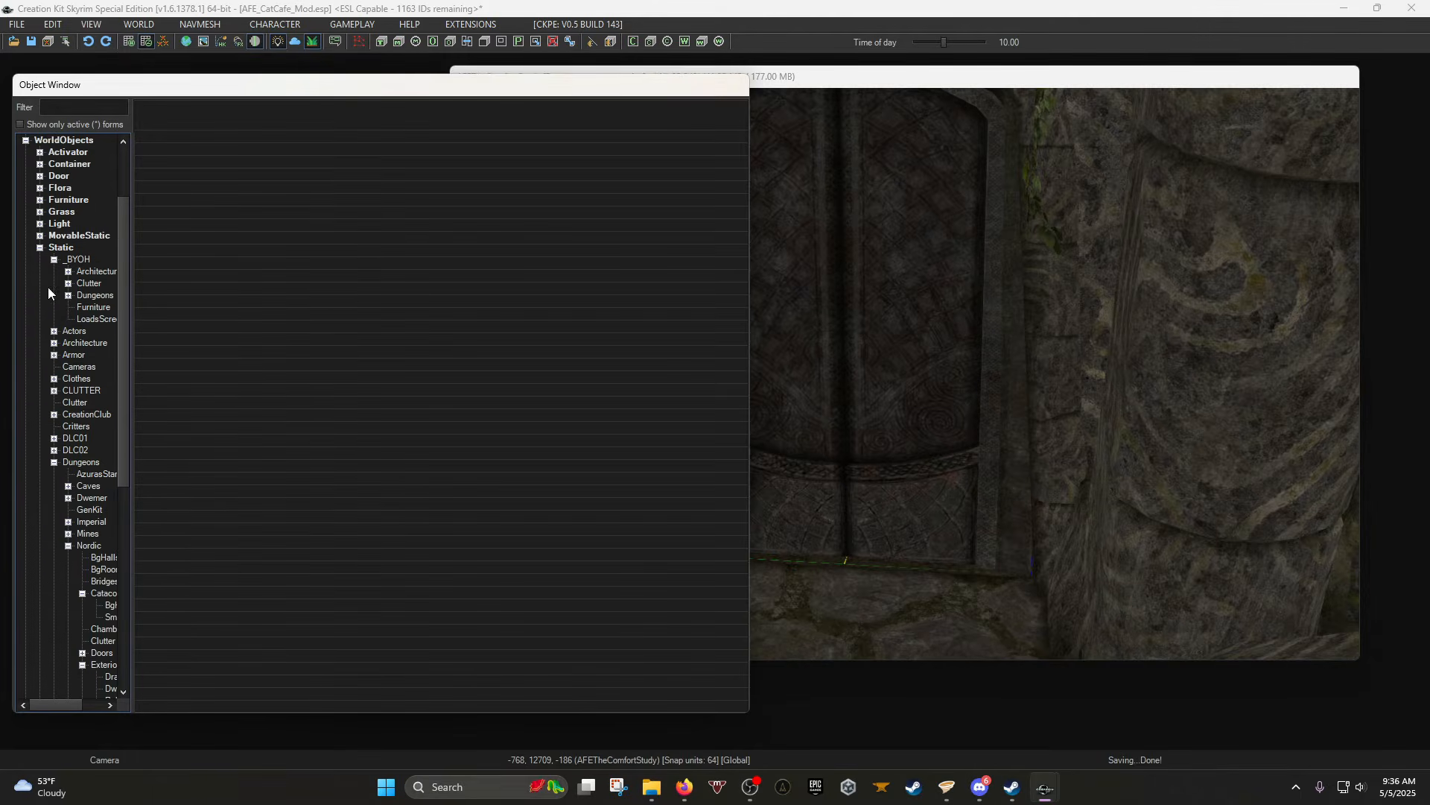
{"action": "left_click", "coordinate": [54, 462]}
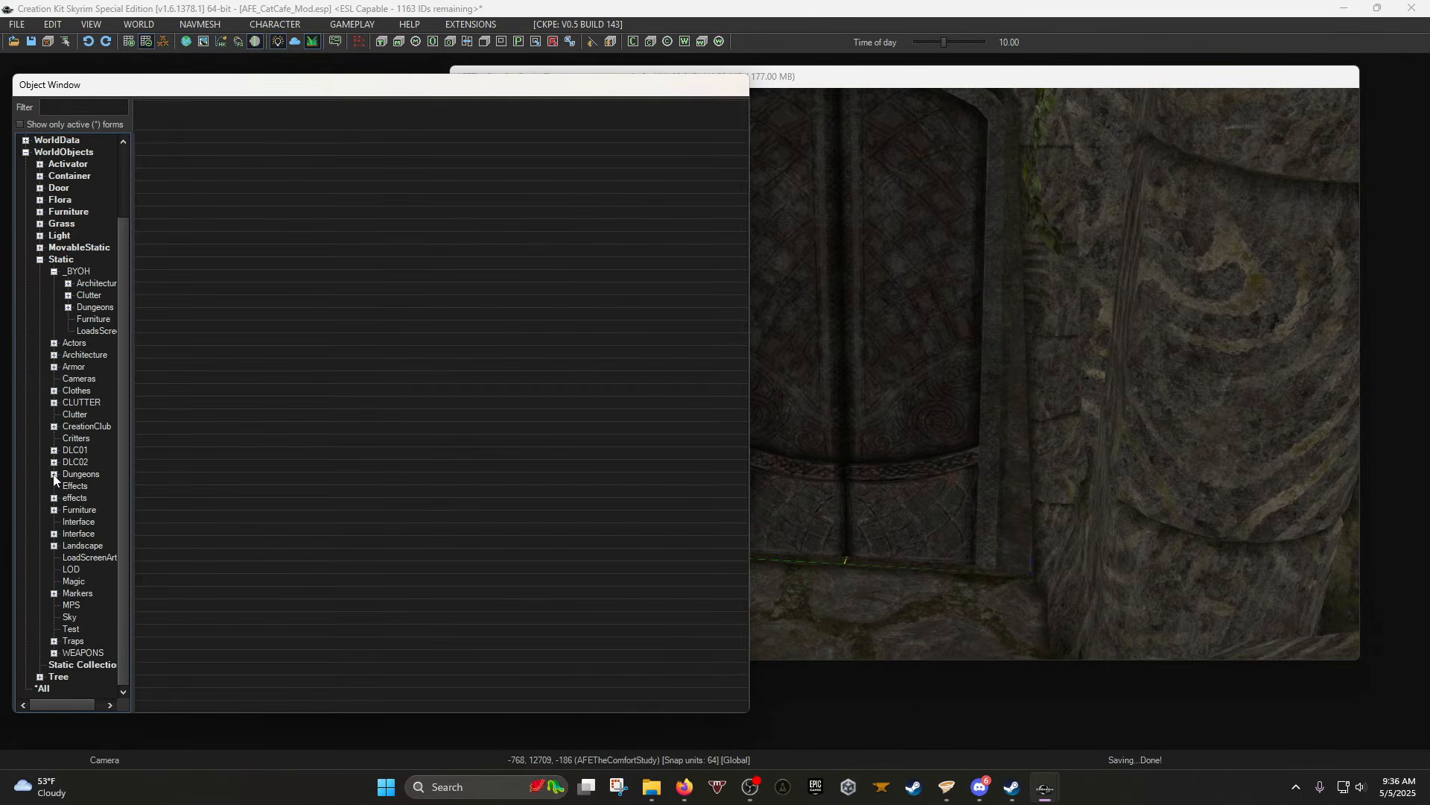
{"action": "left_click", "coordinate": [53, 475]}
{"action": "left_click", "coordinate": [53, 297]}
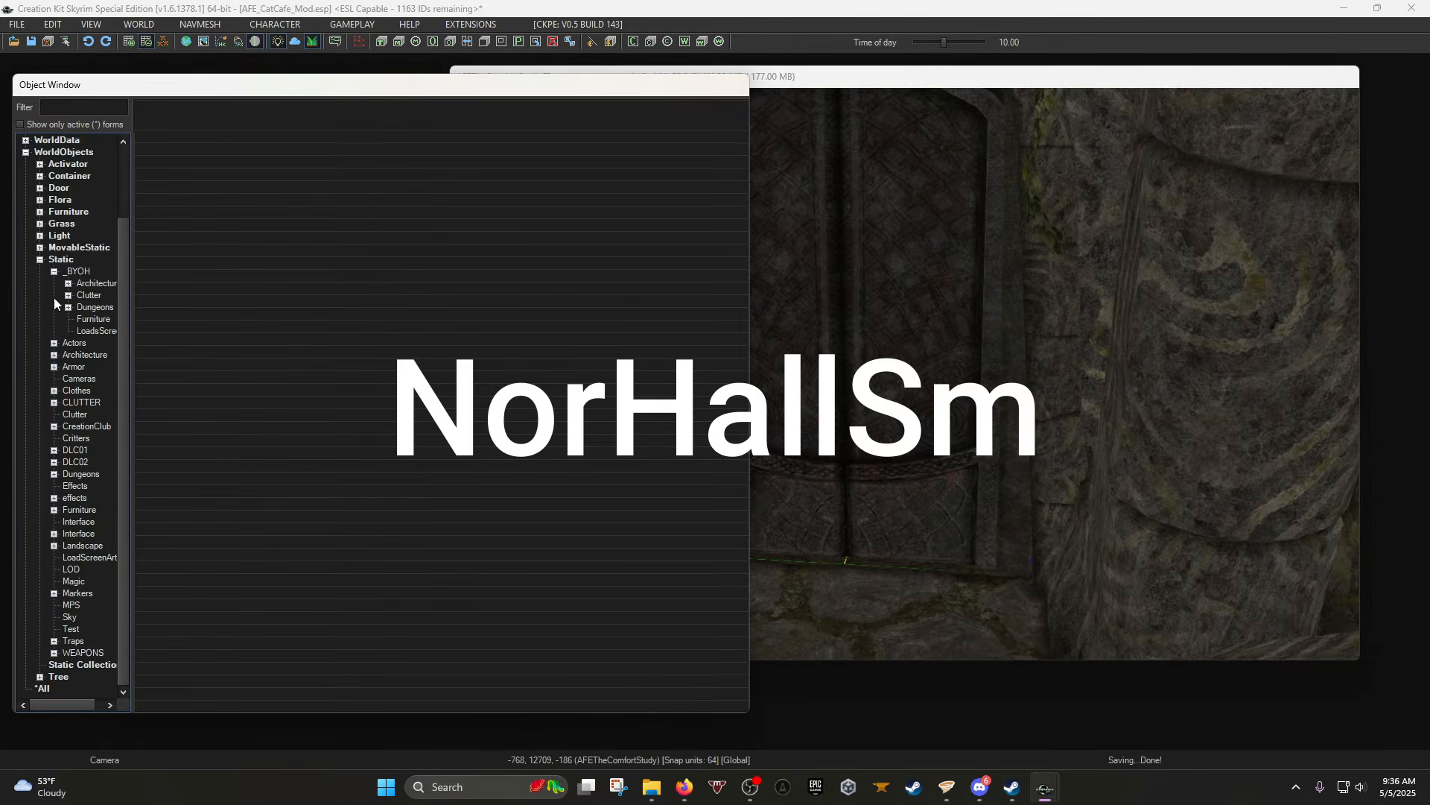
{"action": "left_click", "coordinate": [40, 259]}
{"action": "left_click", "coordinate": [25, 235]}
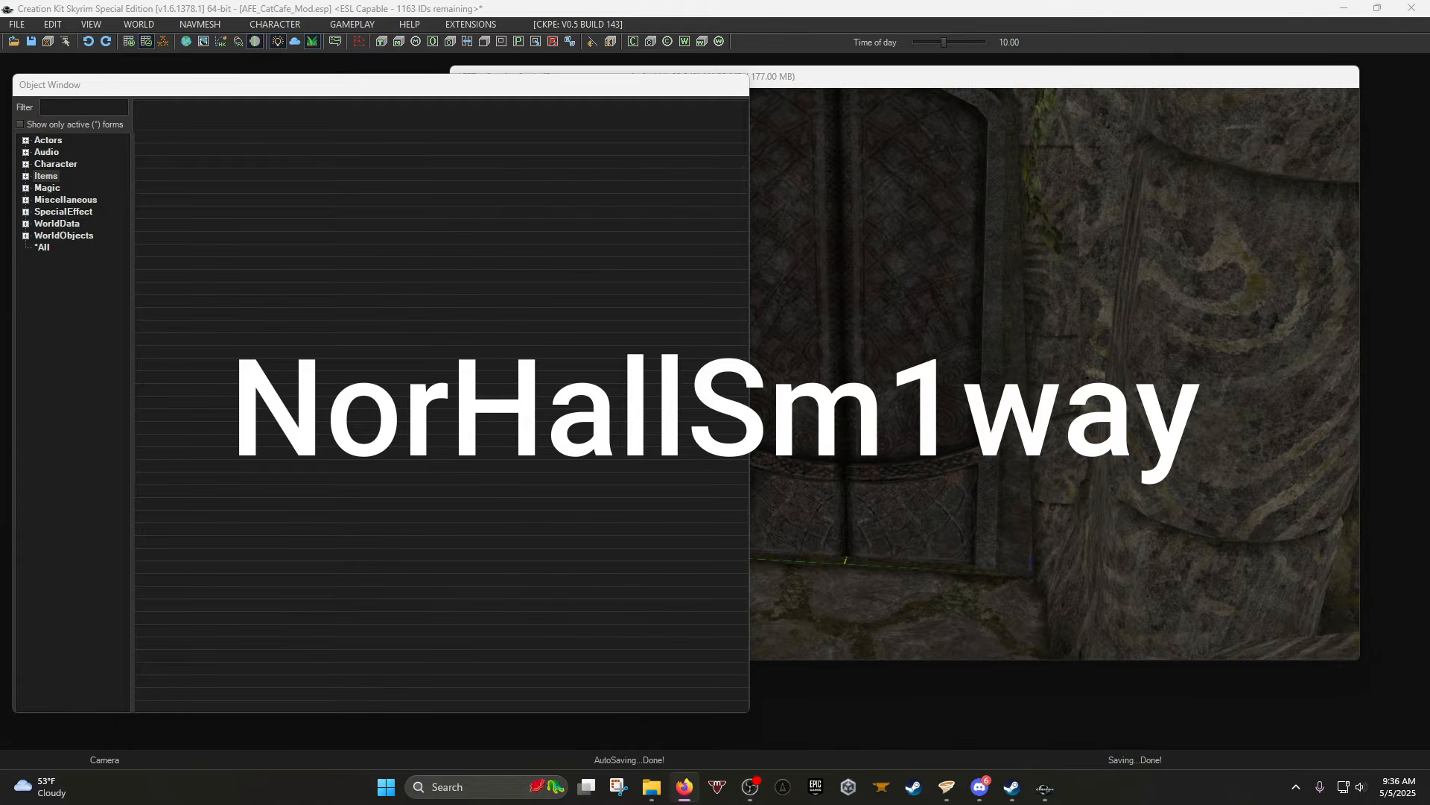
List WorldObjects > Static > Dungeons > Nordic > SmHalls and preview the NorHallSm1wayEndCap01 pieces.
{"action": "left_click", "coordinate": [25, 236]}
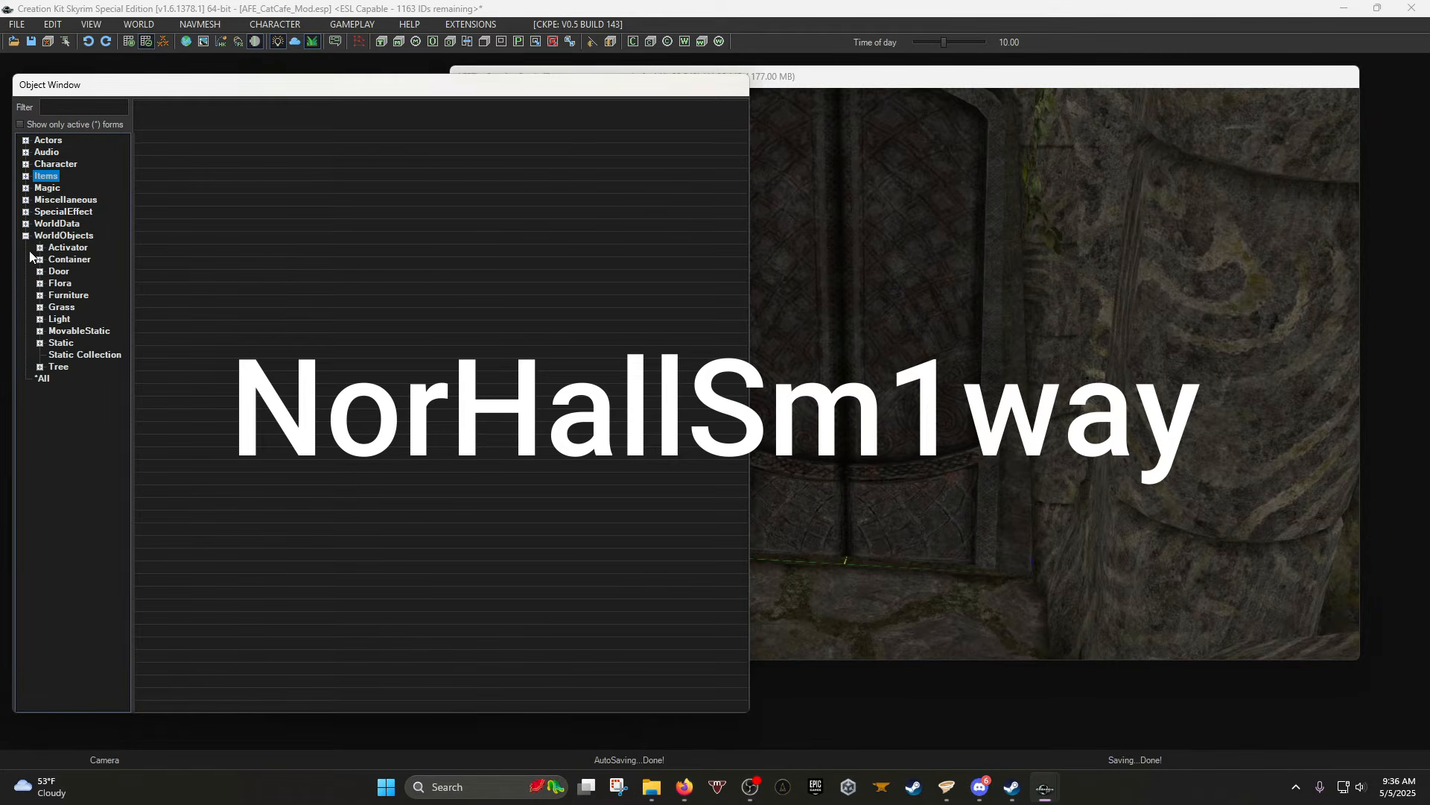
{"action": "left_click", "coordinate": [39, 342]}
{"action": "scroll", "coordinate": [40, 328], "scroll_direction": "down", "scroll_amount": 1}
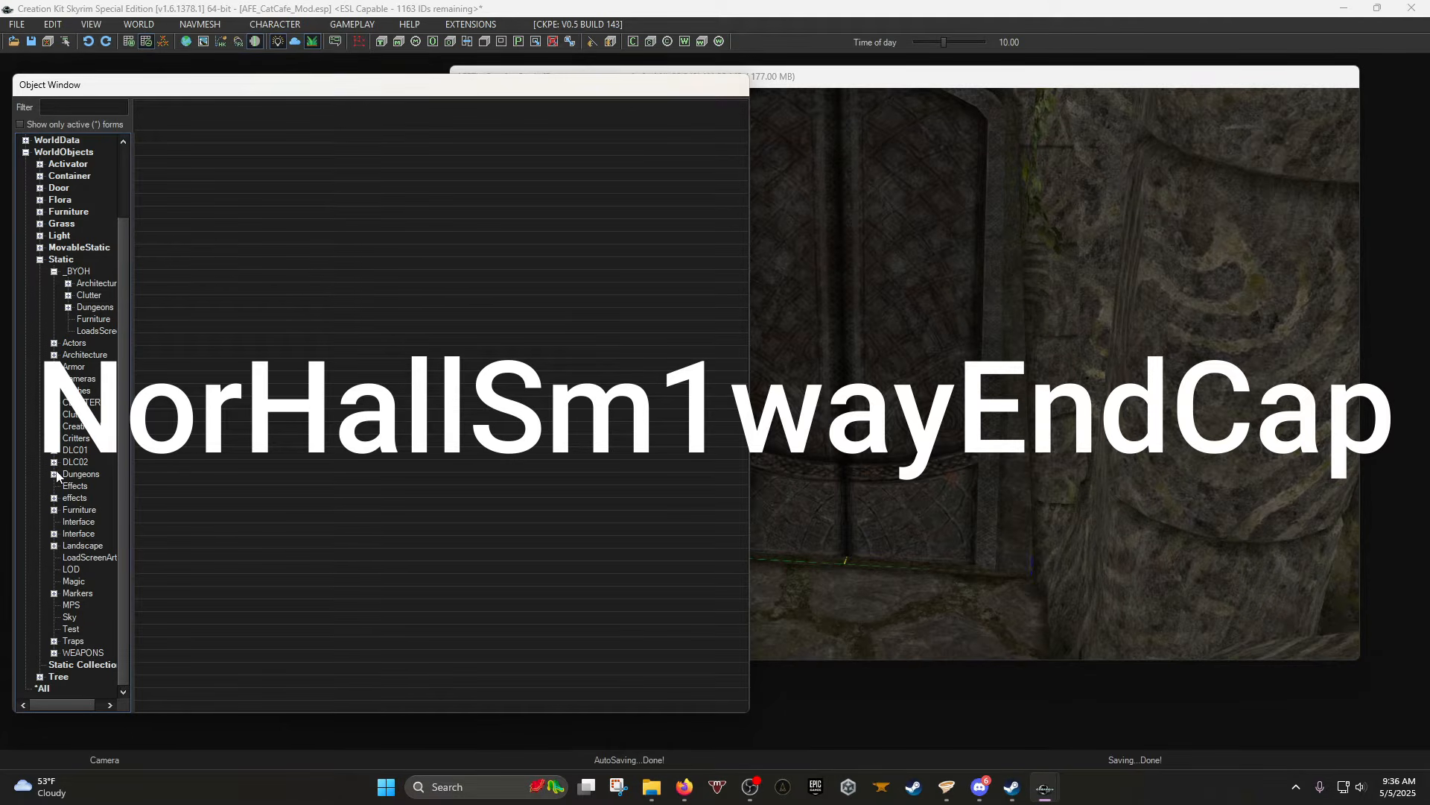
{"action": "left_click", "coordinate": [54, 474]}
{"action": "left_click_drag", "start_coordinate": [55, 709], "coordinate": [78, 709]}
{"action": "left_click", "coordinate": [36, 379]}
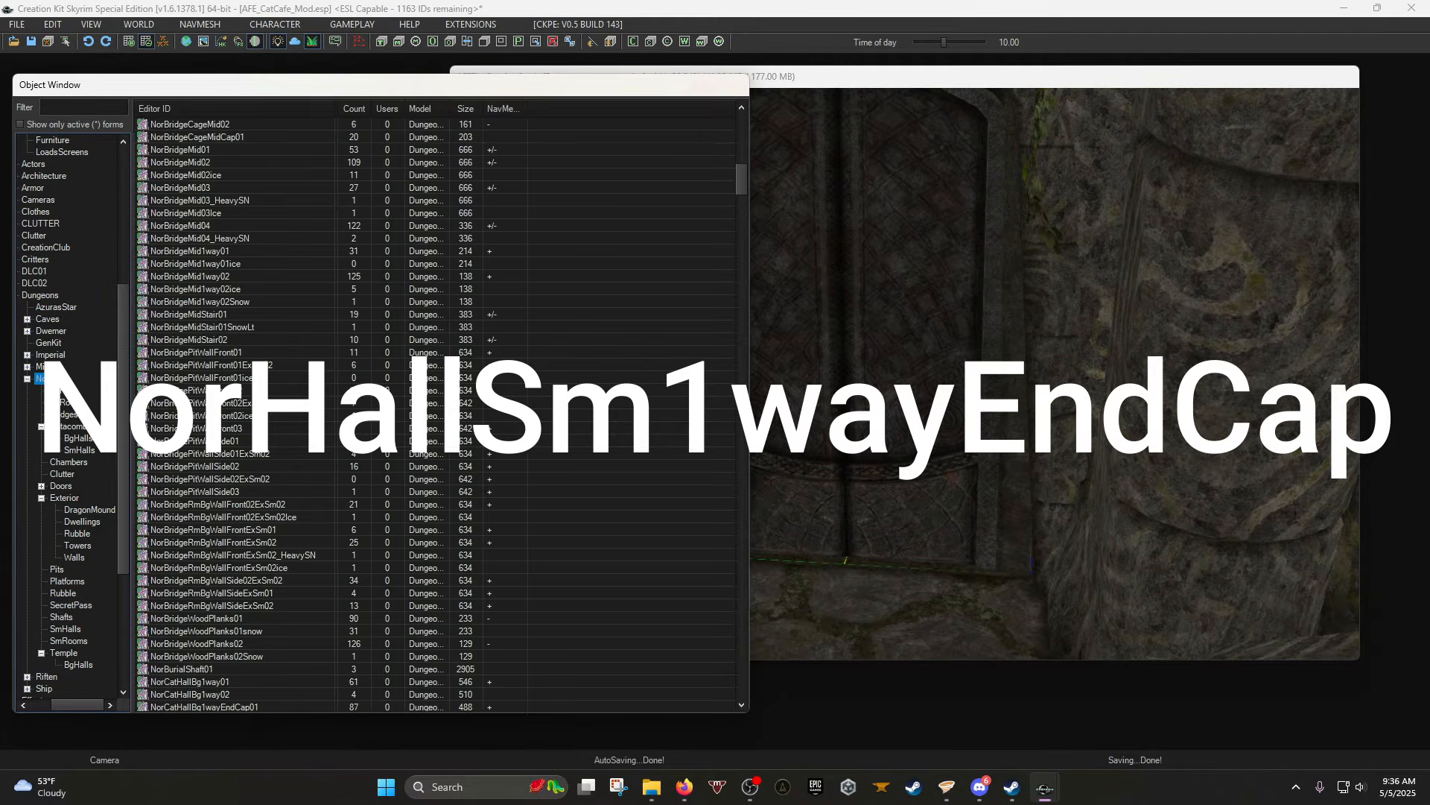
{"action": "left_click", "coordinate": [65, 630]}
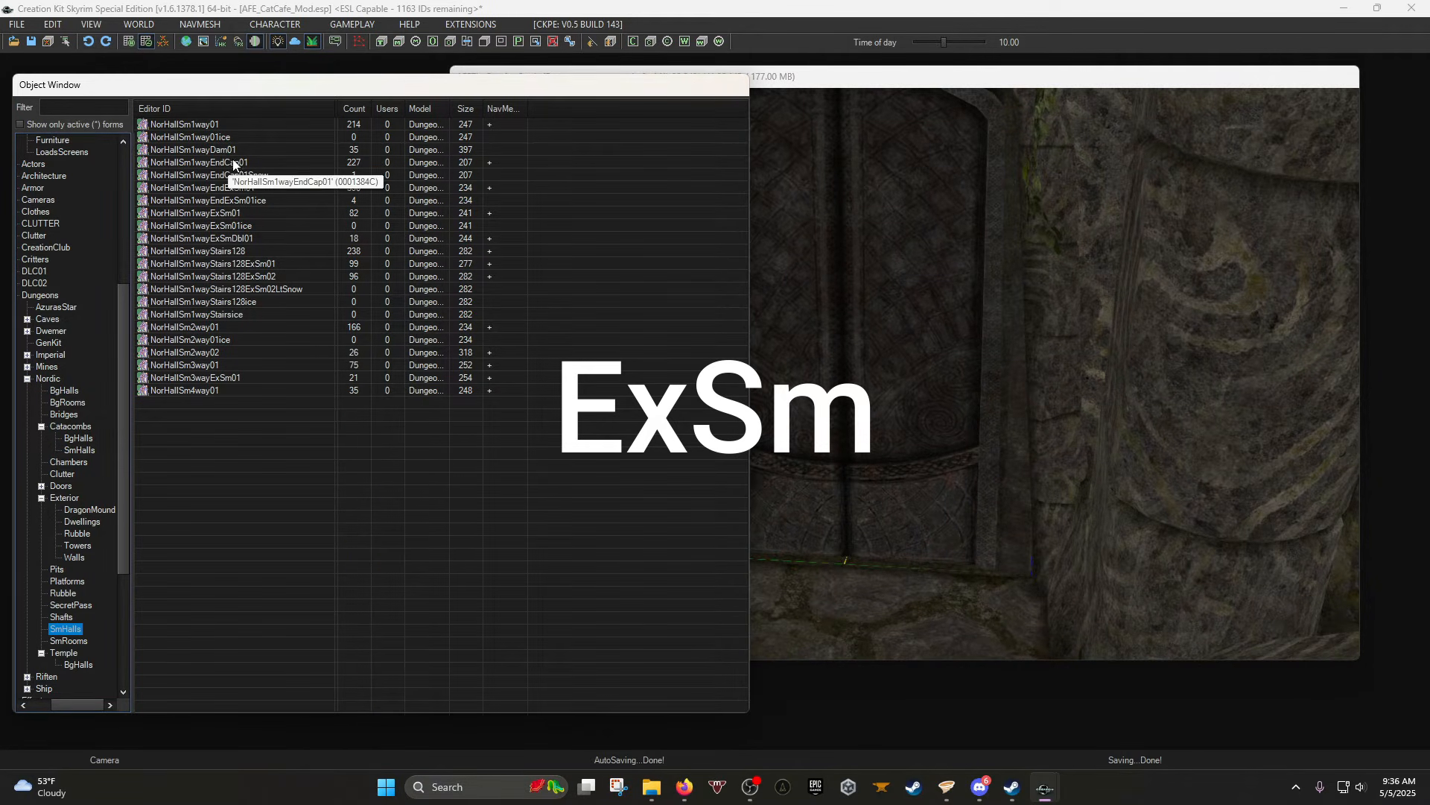
{"action": "left_click", "coordinate": [260, 163]}
{"action": "left_click", "coordinate": [264, 176]}
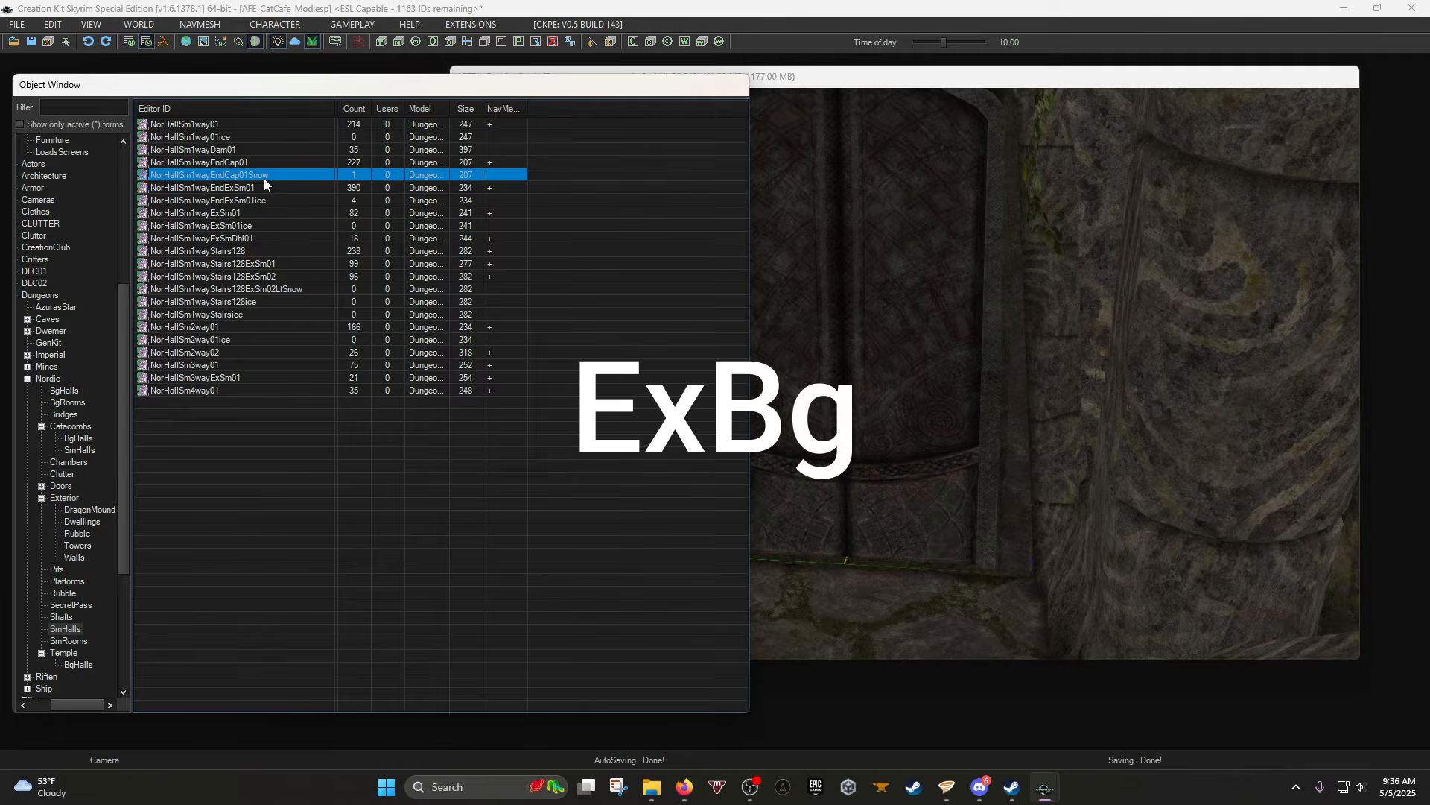
{"action": "left_click", "coordinate": [243, 512]}
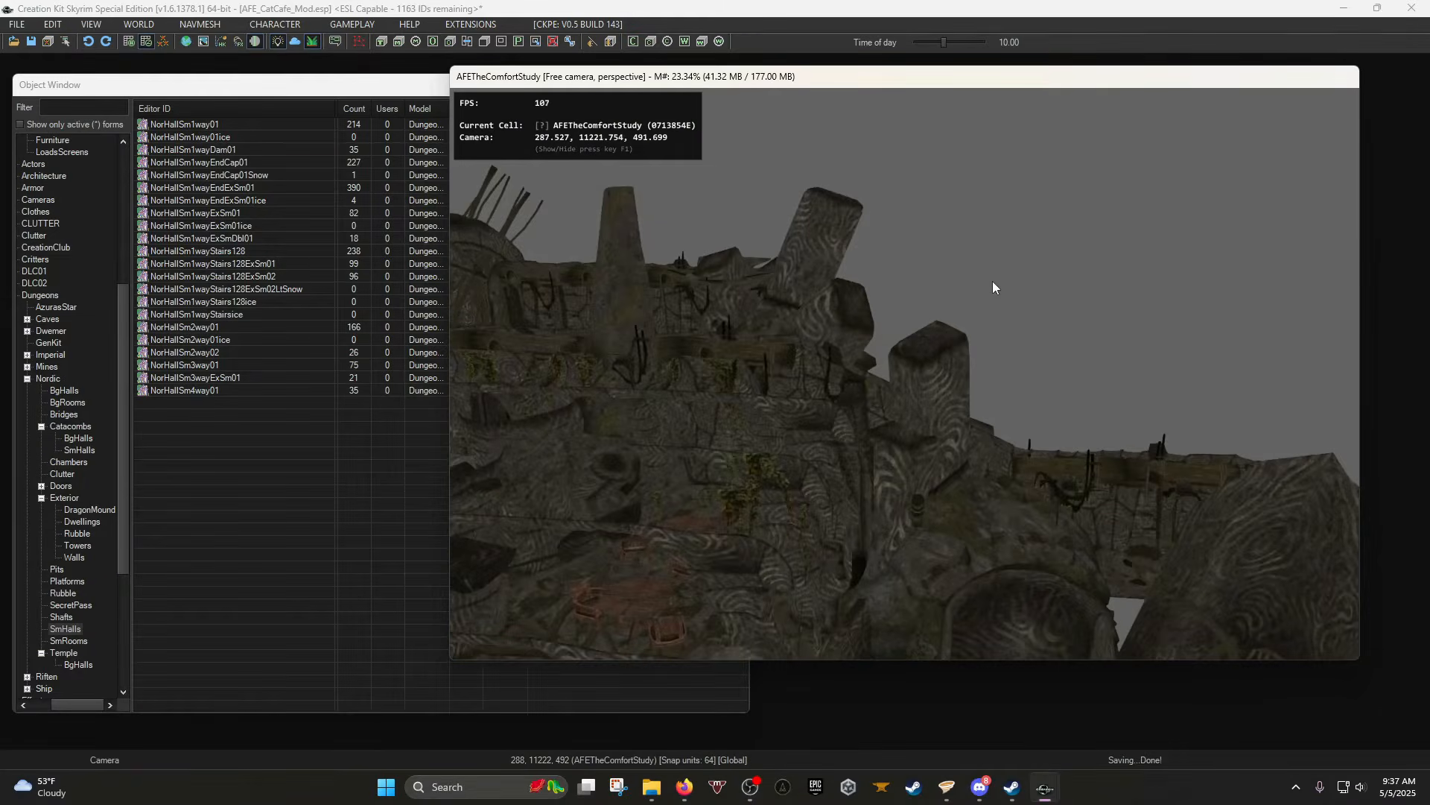
Check the Render Window movement snapping preferences, then filter the Object Window by 'lvl'.
{"action": "right_click", "coordinate": [993, 283]}
{"action": "left_click", "coordinate": [1035, 337]}
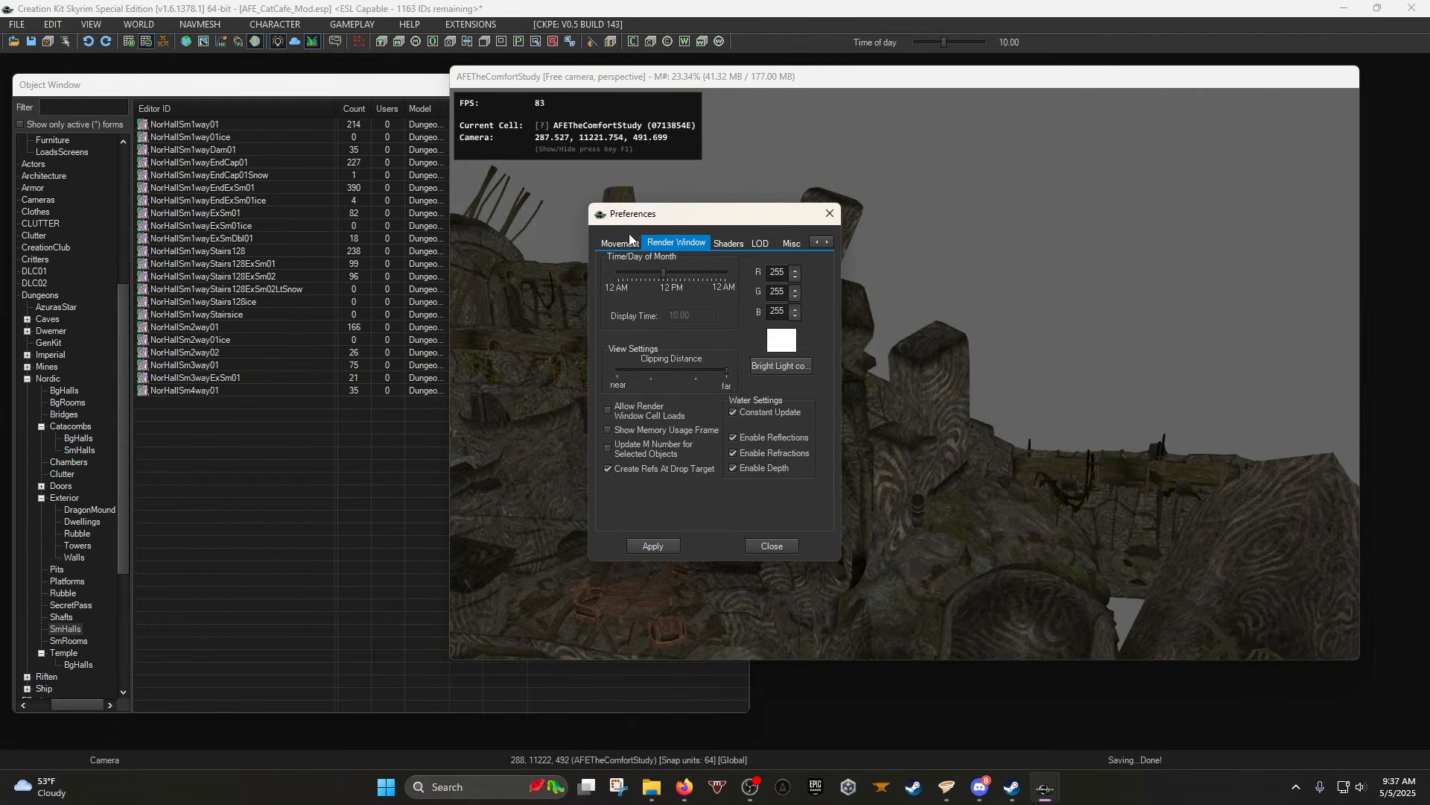
{"action": "left_click", "coordinate": [620, 243]}
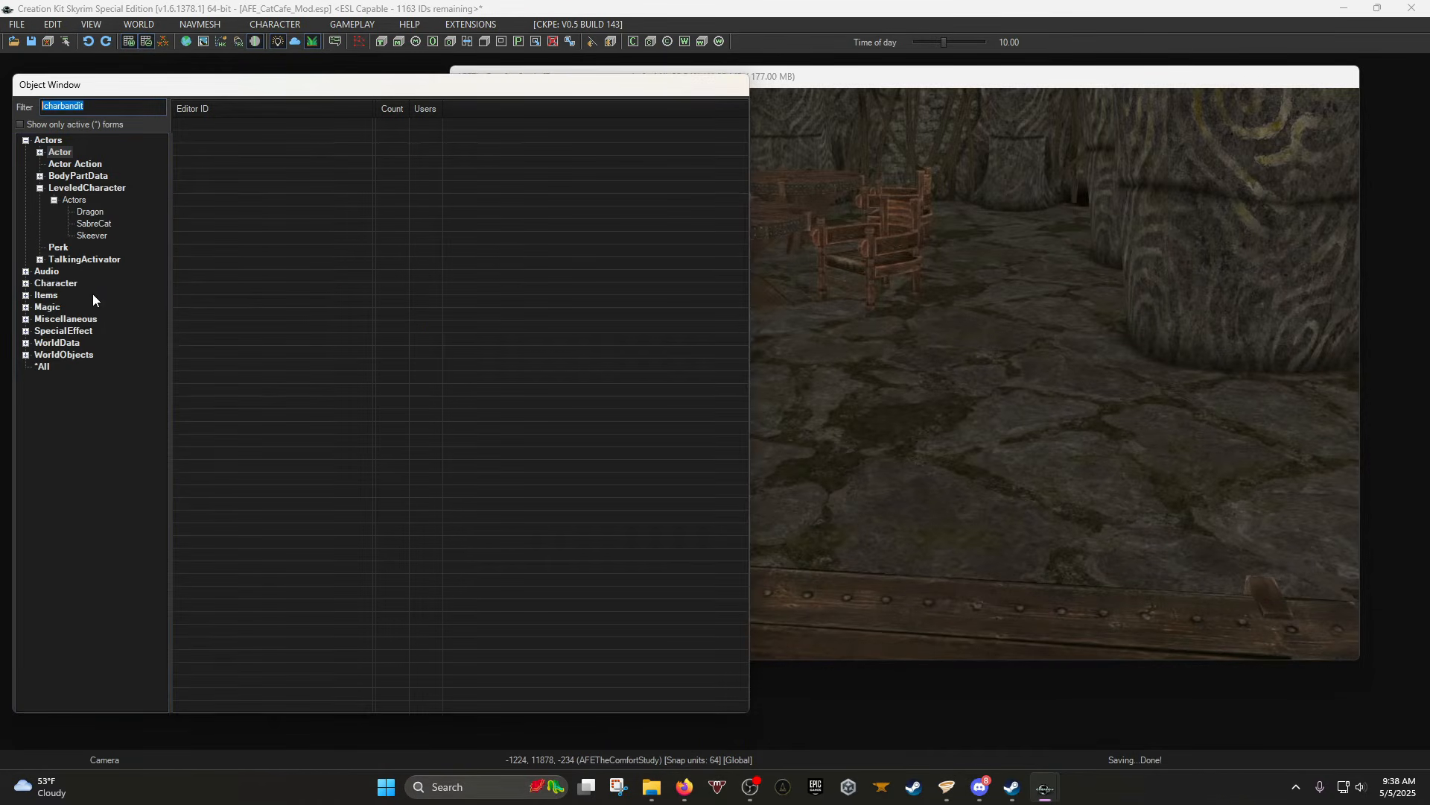
{"action": "type", "text": "lvl"}
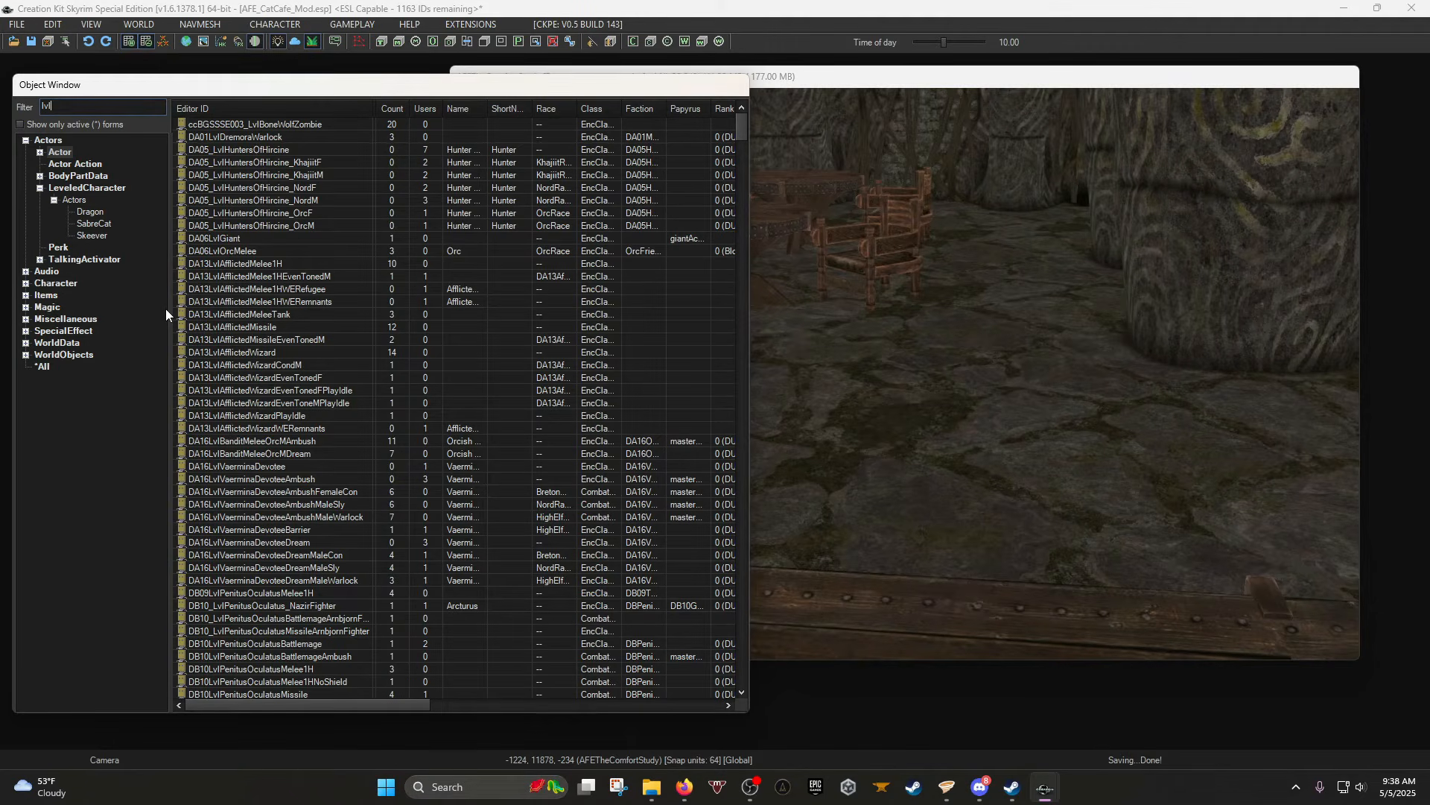
Filter the object list to 'lvl*bandit' and drag LvlBanditMelee2H into the cell.
{"action": "key", "text": "BackSpace"}
{"action": "key", "text": "BackSpace"}
{"action": "key", "text": "BackSpace"}
{"action": "type", "text": "ba"}
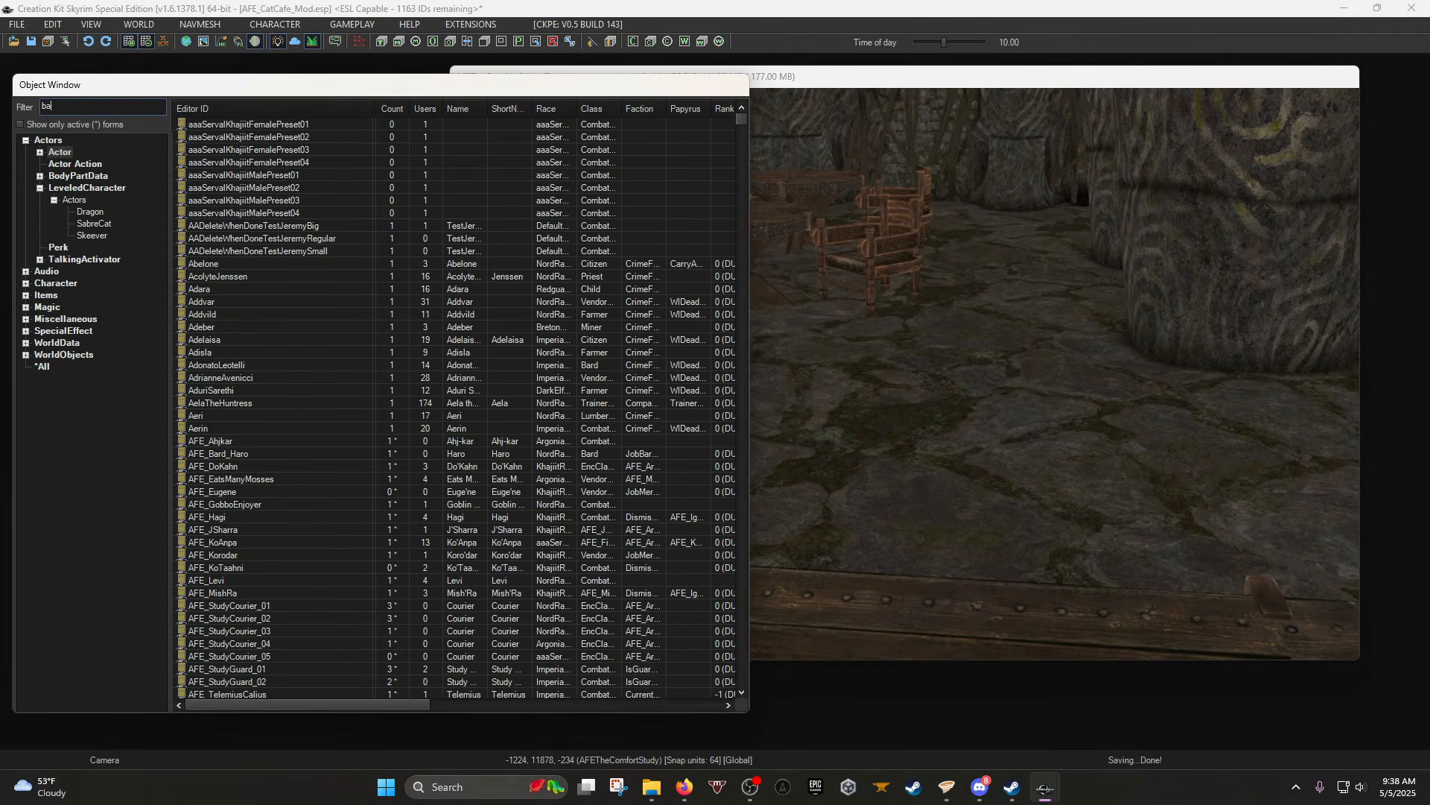
{"action": "type", "text": "ndit"}
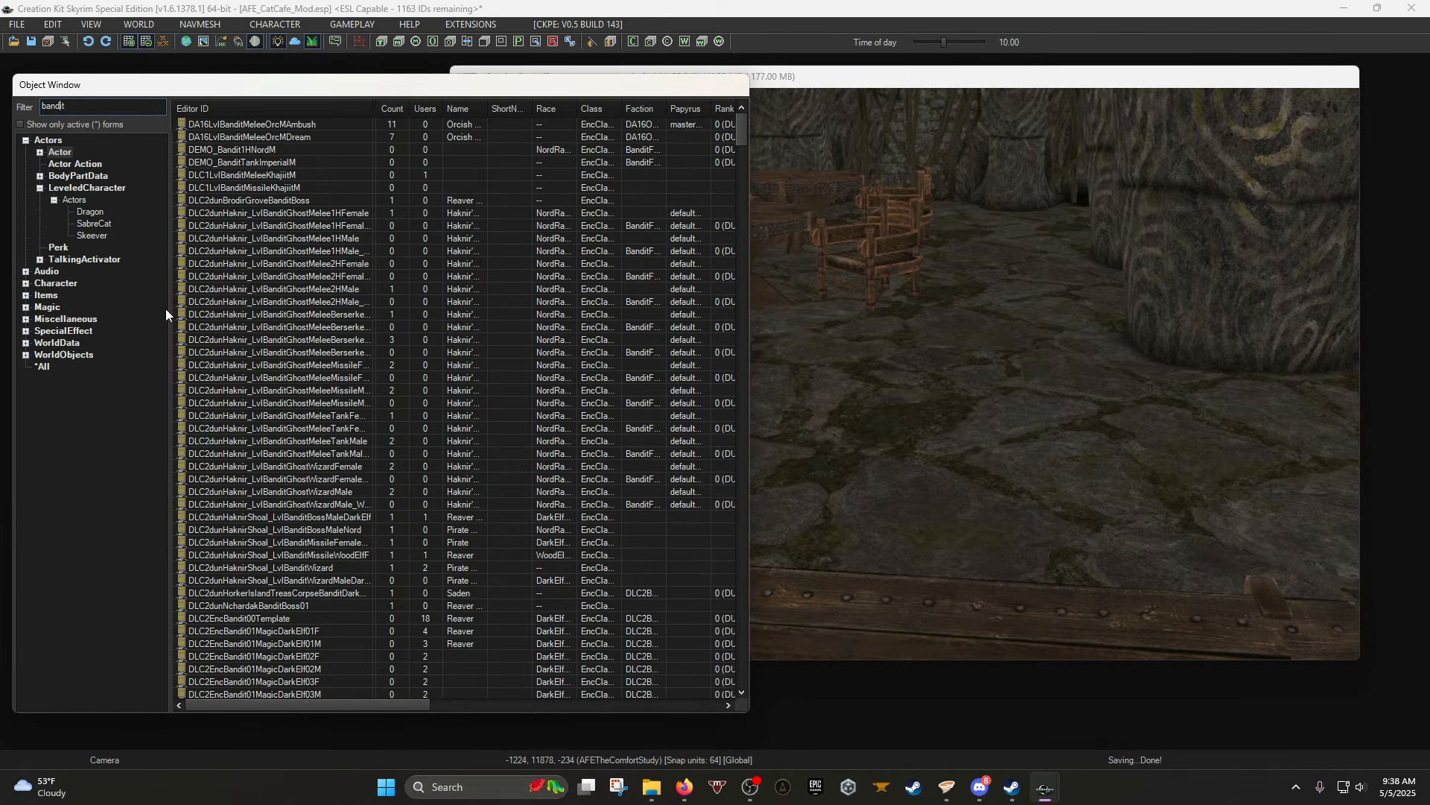
{"action": "key", "text": "Home"}
{"action": "type", "text": "lvl*"}
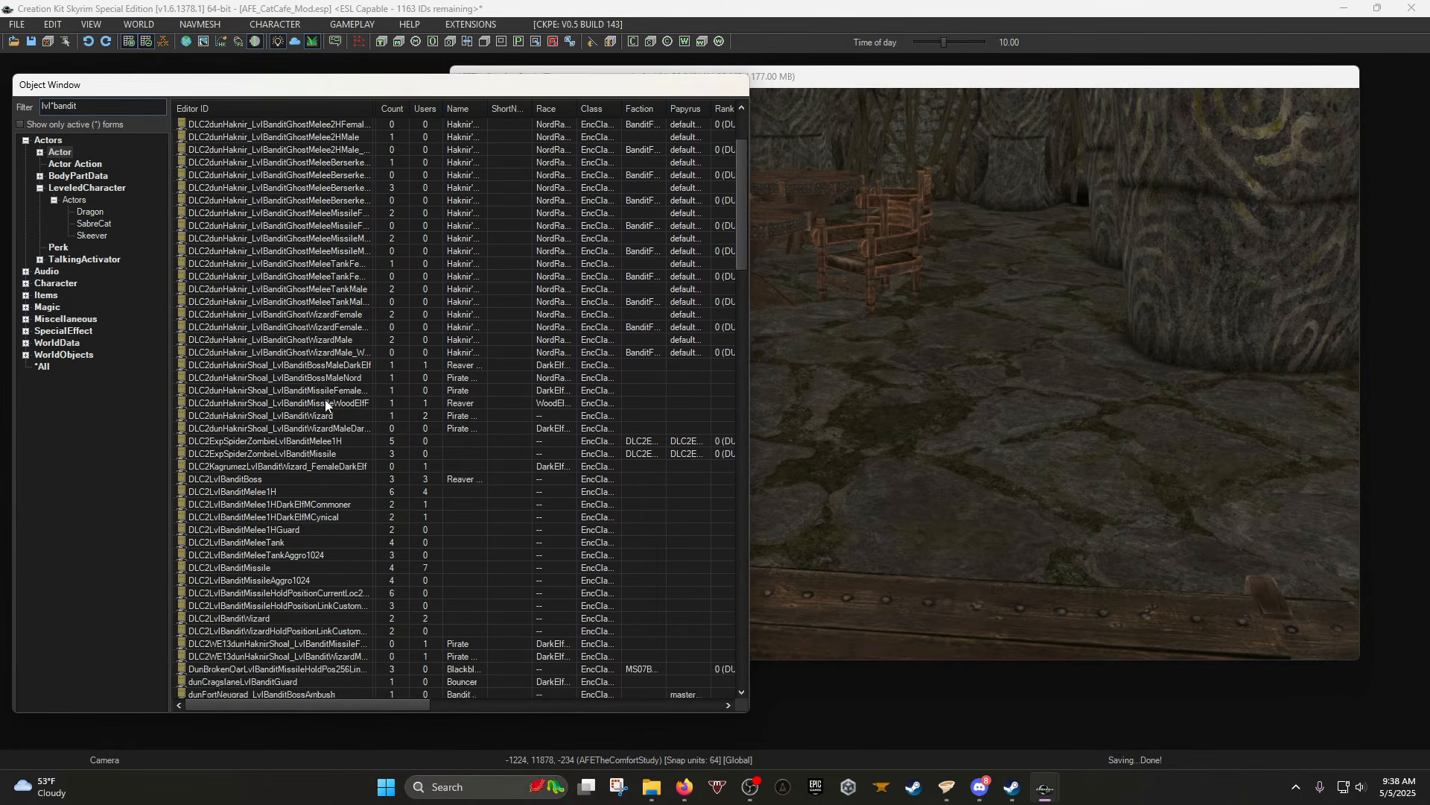
{"action": "scroll", "coordinate": [326, 404], "scroll_direction": "down", "scroll_amount": 20}
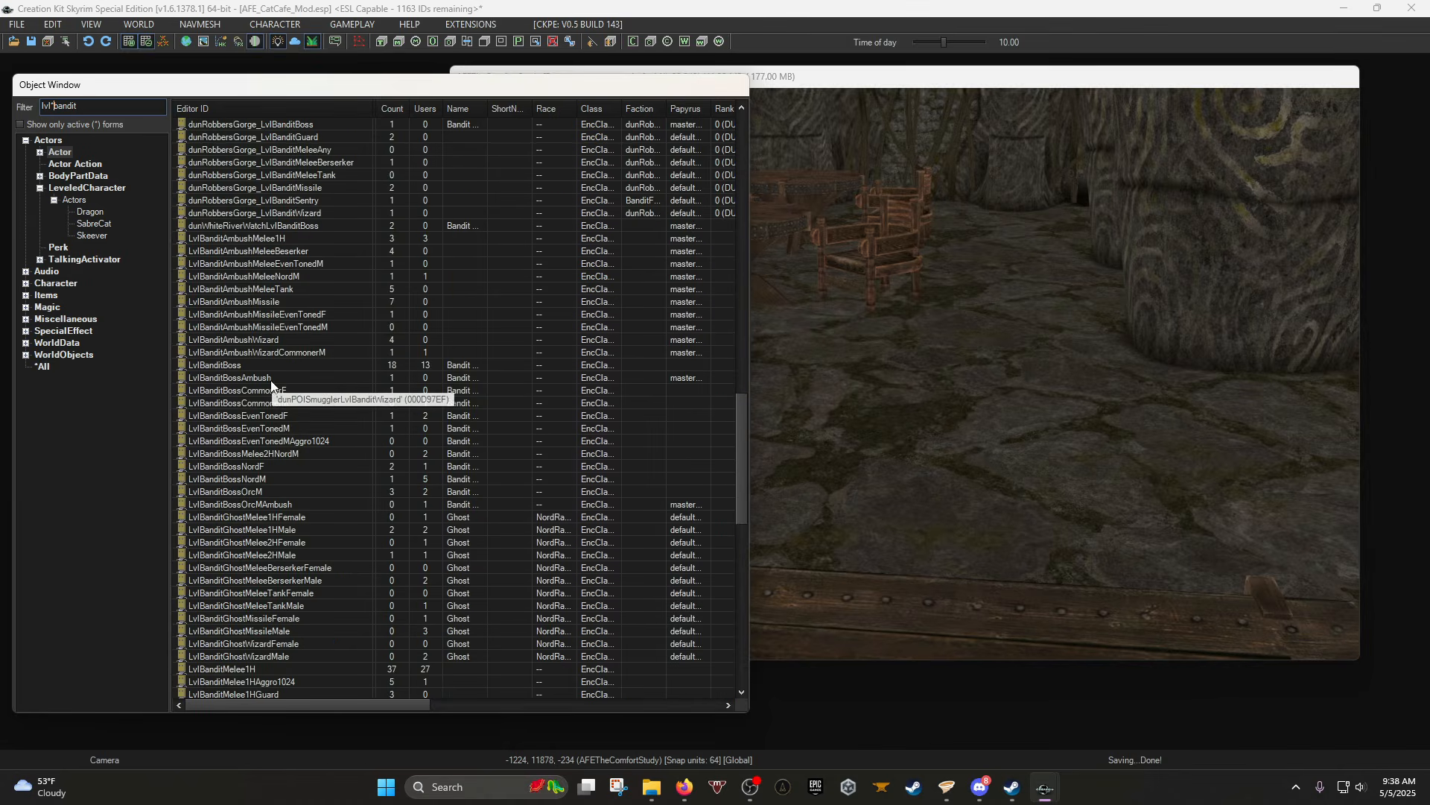
{"action": "scroll", "coordinate": [271, 385], "scroll_direction": "down", "scroll_amount": 8}
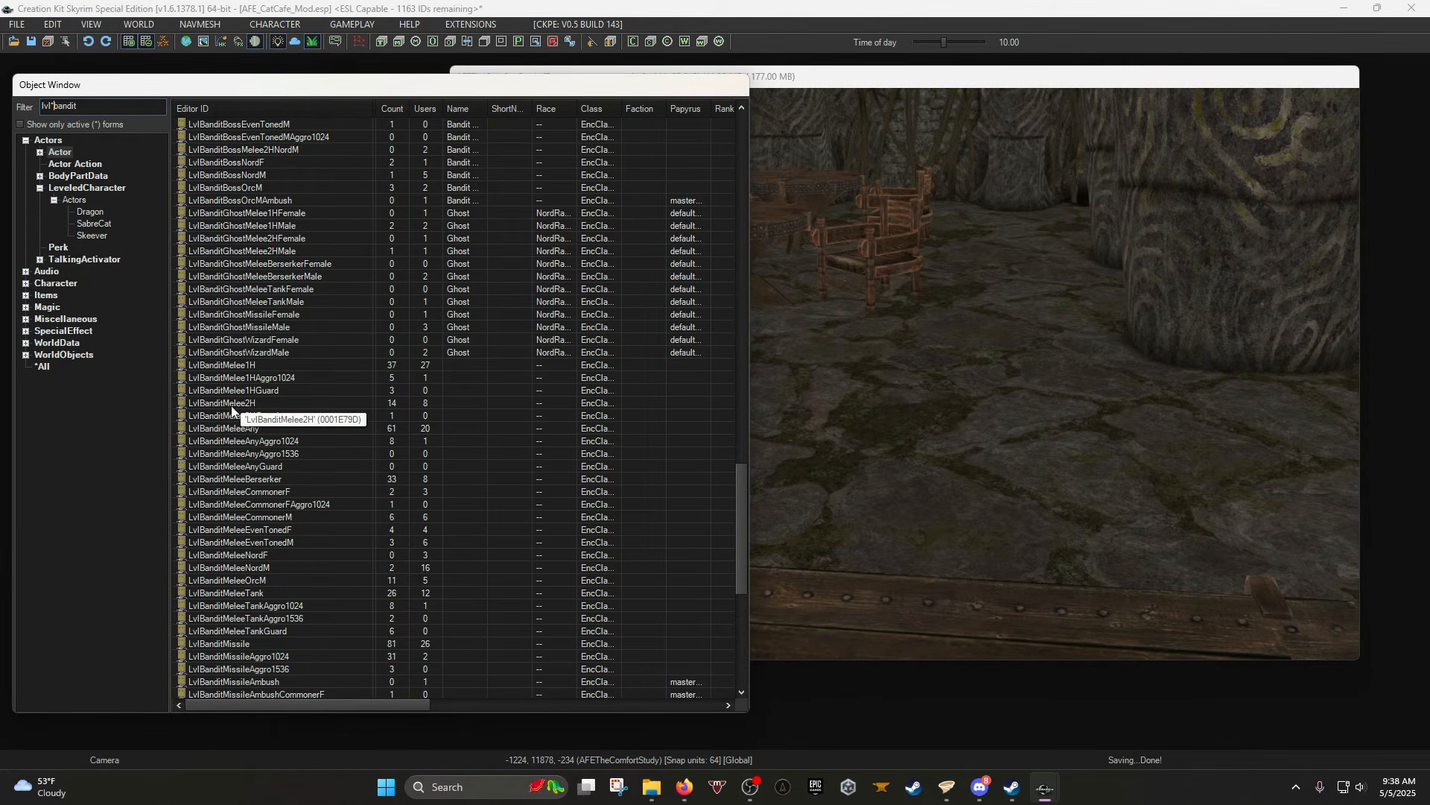
{"action": "left_click_drag", "start_coordinate": [232, 406], "coordinate": [870, 383]}
Set the placed bandit's Leveled Actor level modifier to Medium.
{"action": "double_click", "coordinate": [870, 338]}
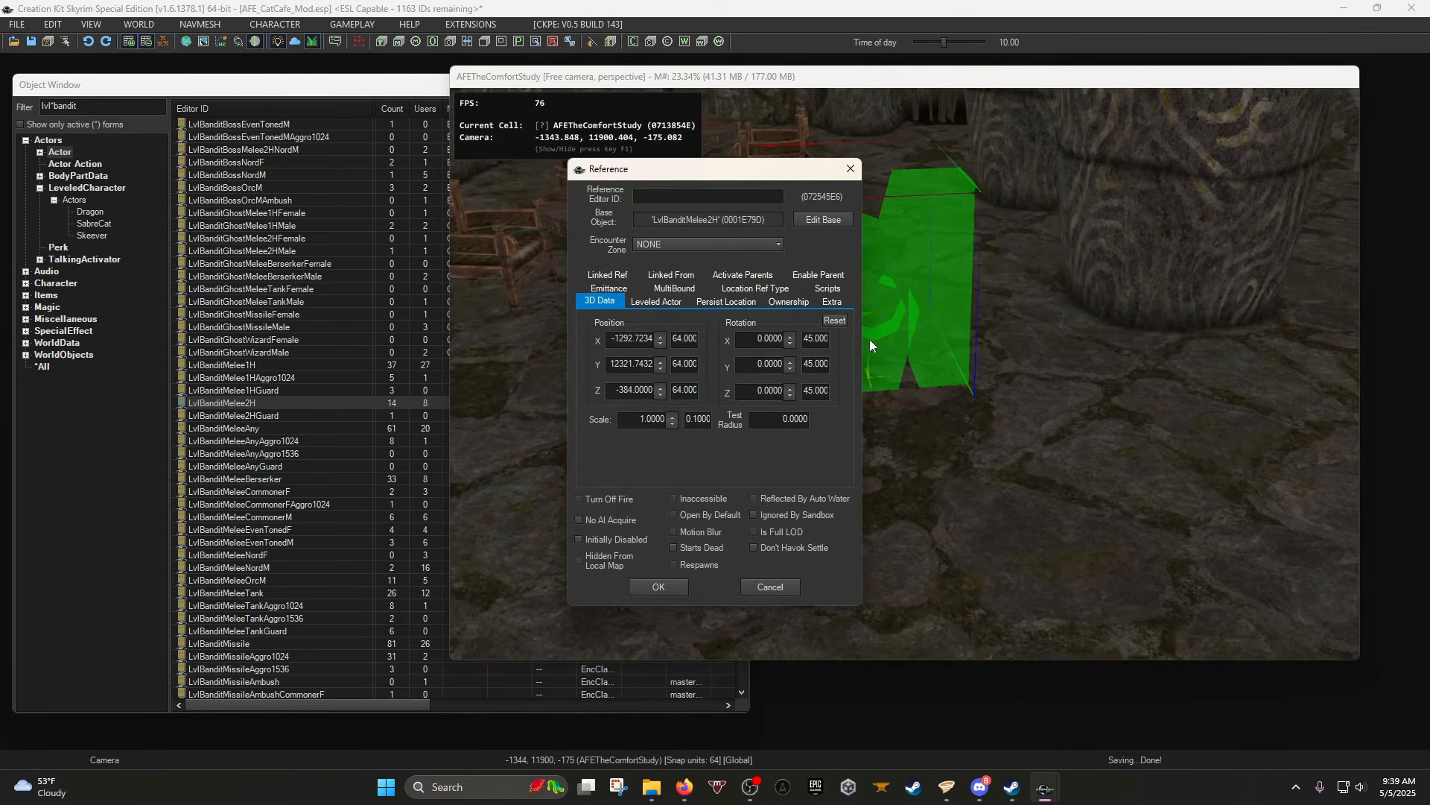
{"action": "left_click", "coordinate": [645, 307]}
{"action": "left_click", "coordinate": [727, 373]}
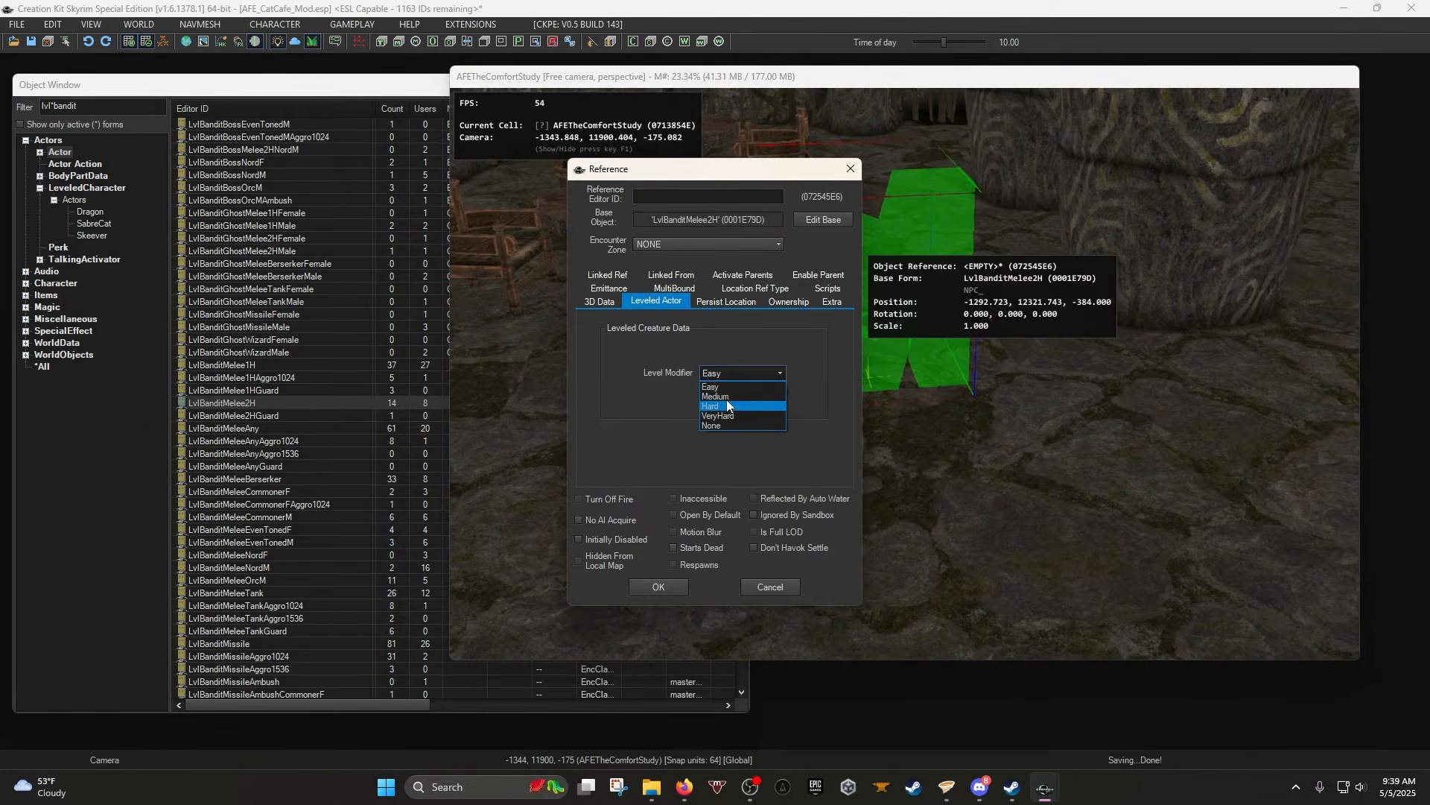
{"action": "left_click", "coordinate": [726, 399]}
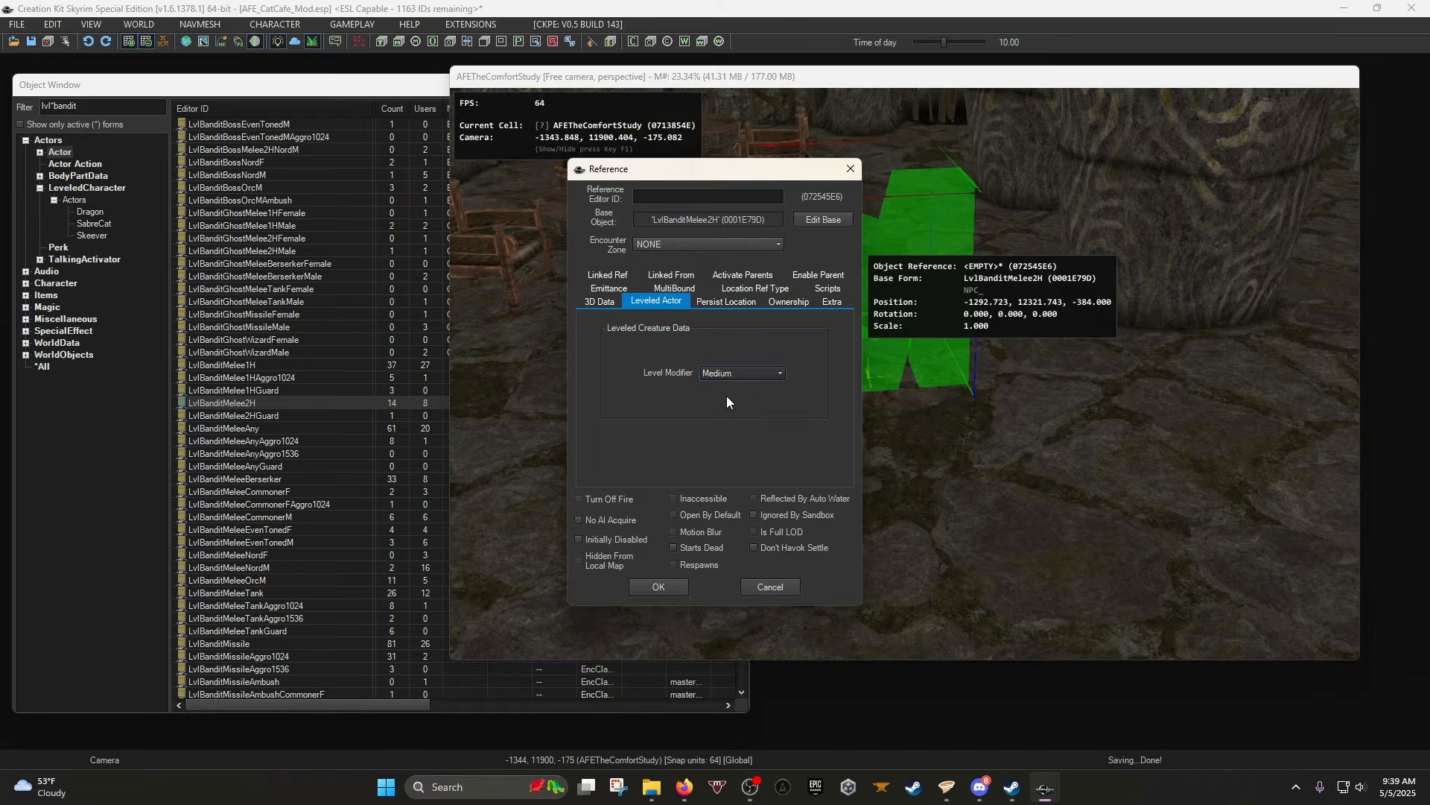
{"action": "left_click", "coordinate": [659, 586]}
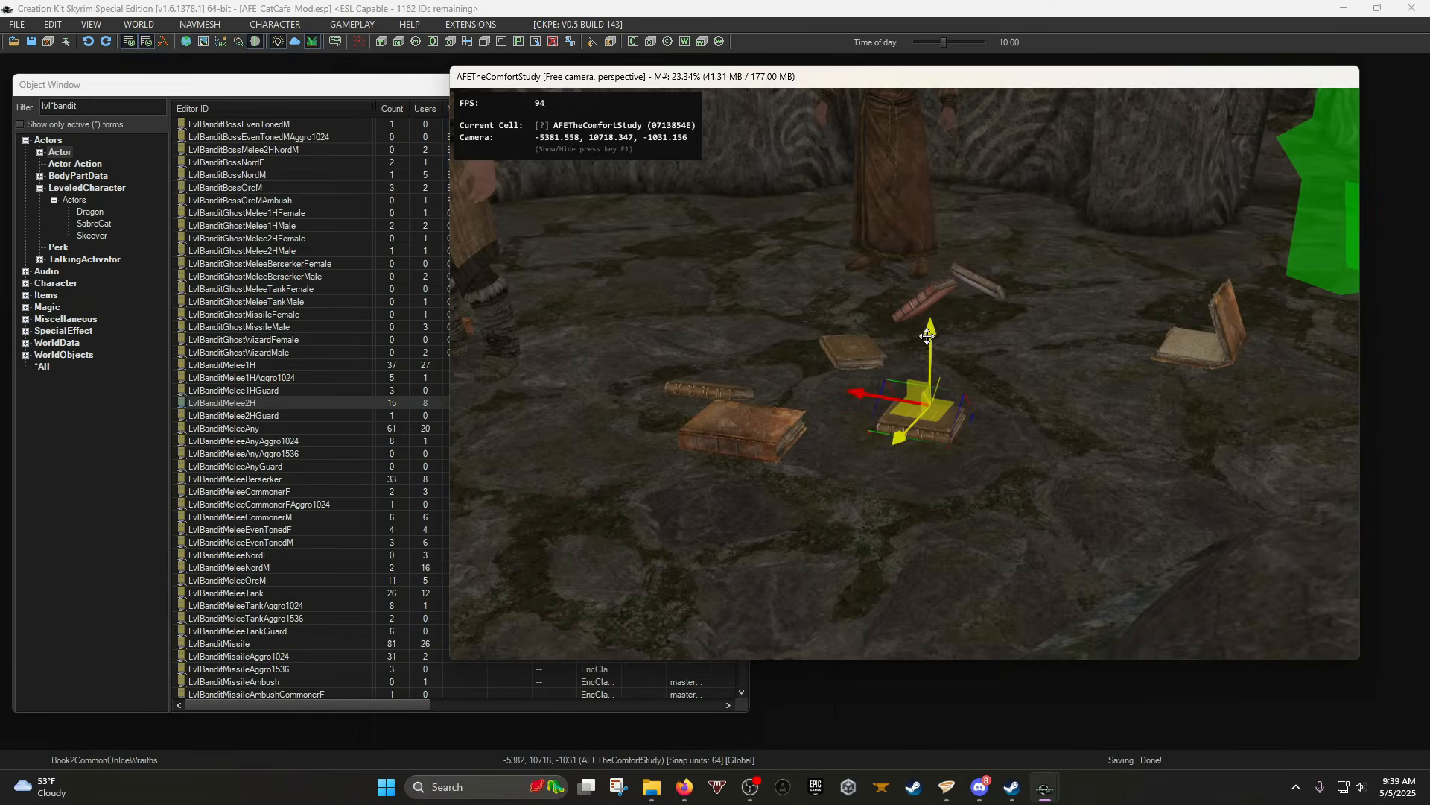
Raise the book high above the floor, then run Havok simulation so it drops.
{"action": "left_click_drag", "start_coordinate": [934, 340], "coordinate": [955, 197]}
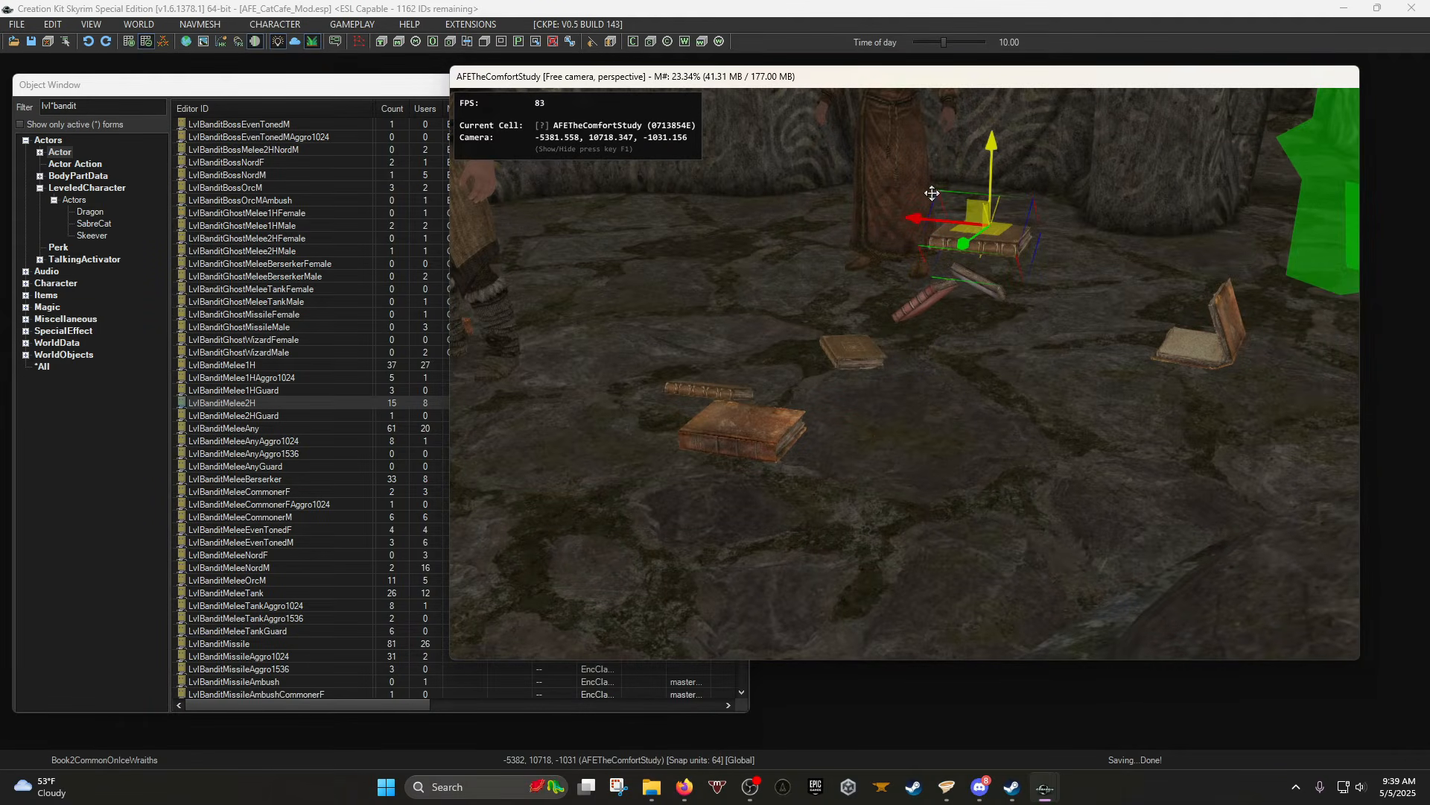
{"action": "middle_click_drag", "start_coordinate": [955, 194], "coordinate": [940, 197]}
{"action": "left_click_drag", "start_coordinate": [853, 189], "coordinate": [849, 125]}
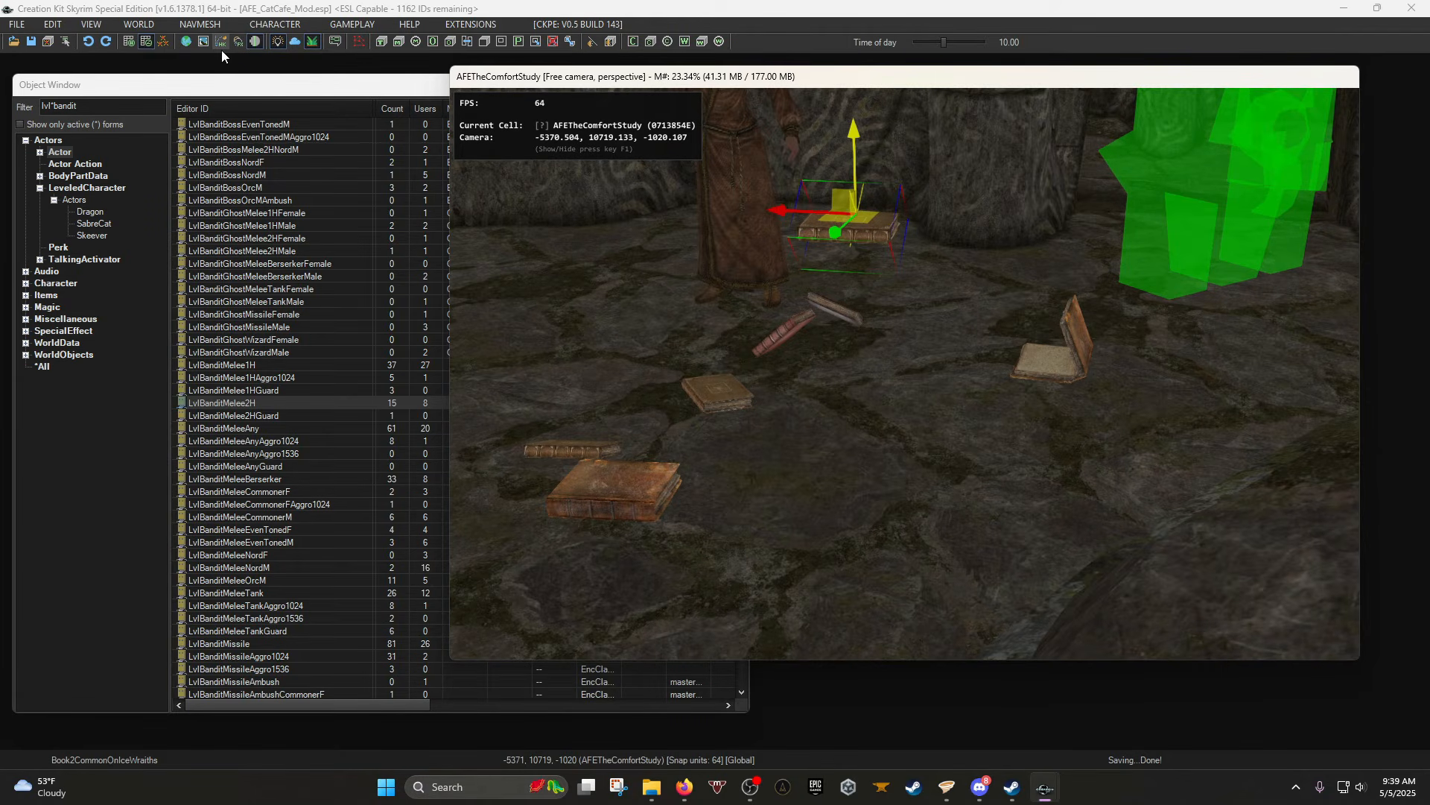
{"action": "left_click", "coordinate": [221, 47]}
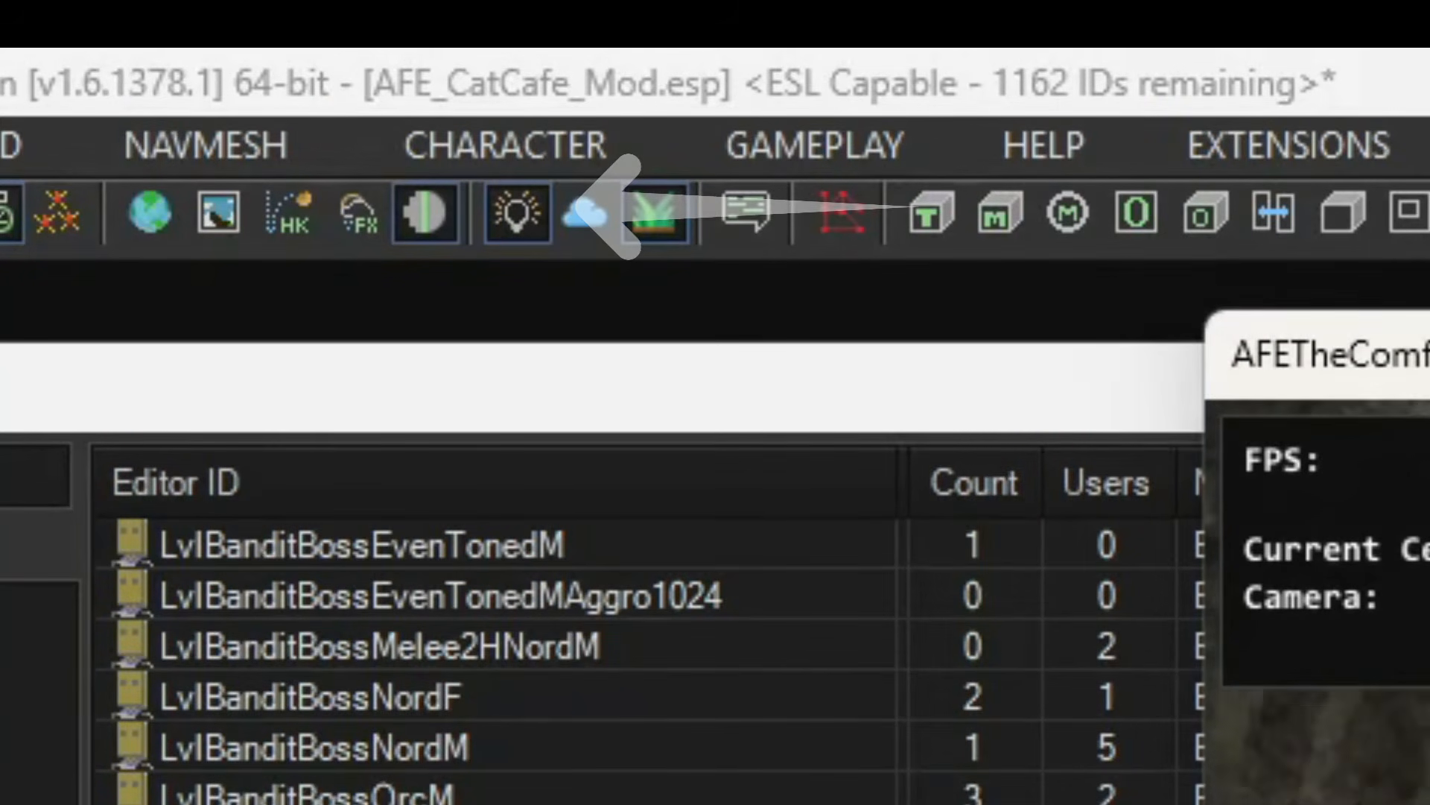
Turn toward the wall torch and toggle scene lighting off and back on.
{"action": "middle_click_drag", "start_coordinate": [788, 358], "coordinate": [857, 344], "text": "shift"}
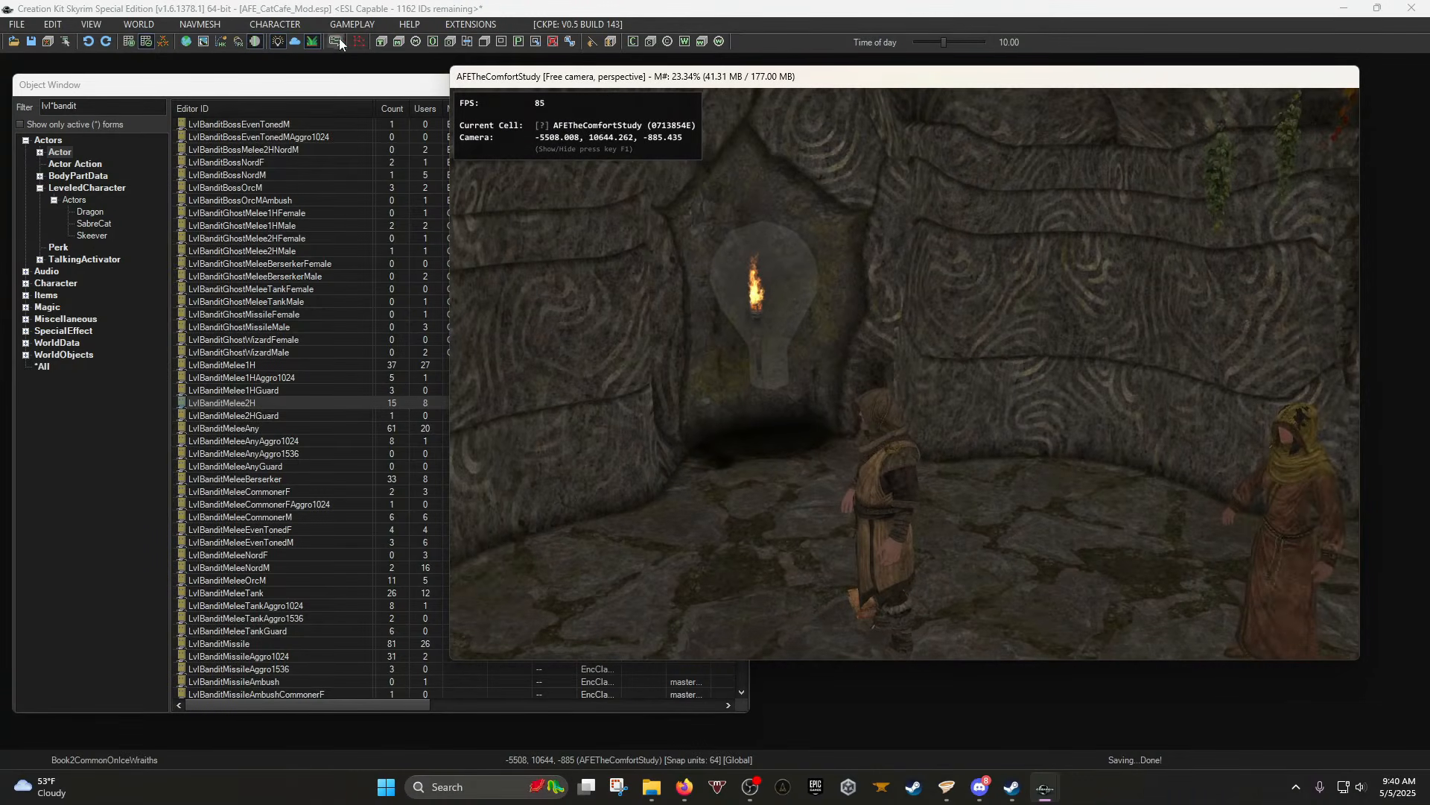
{"action": "left_click", "coordinate": [281, 43]}
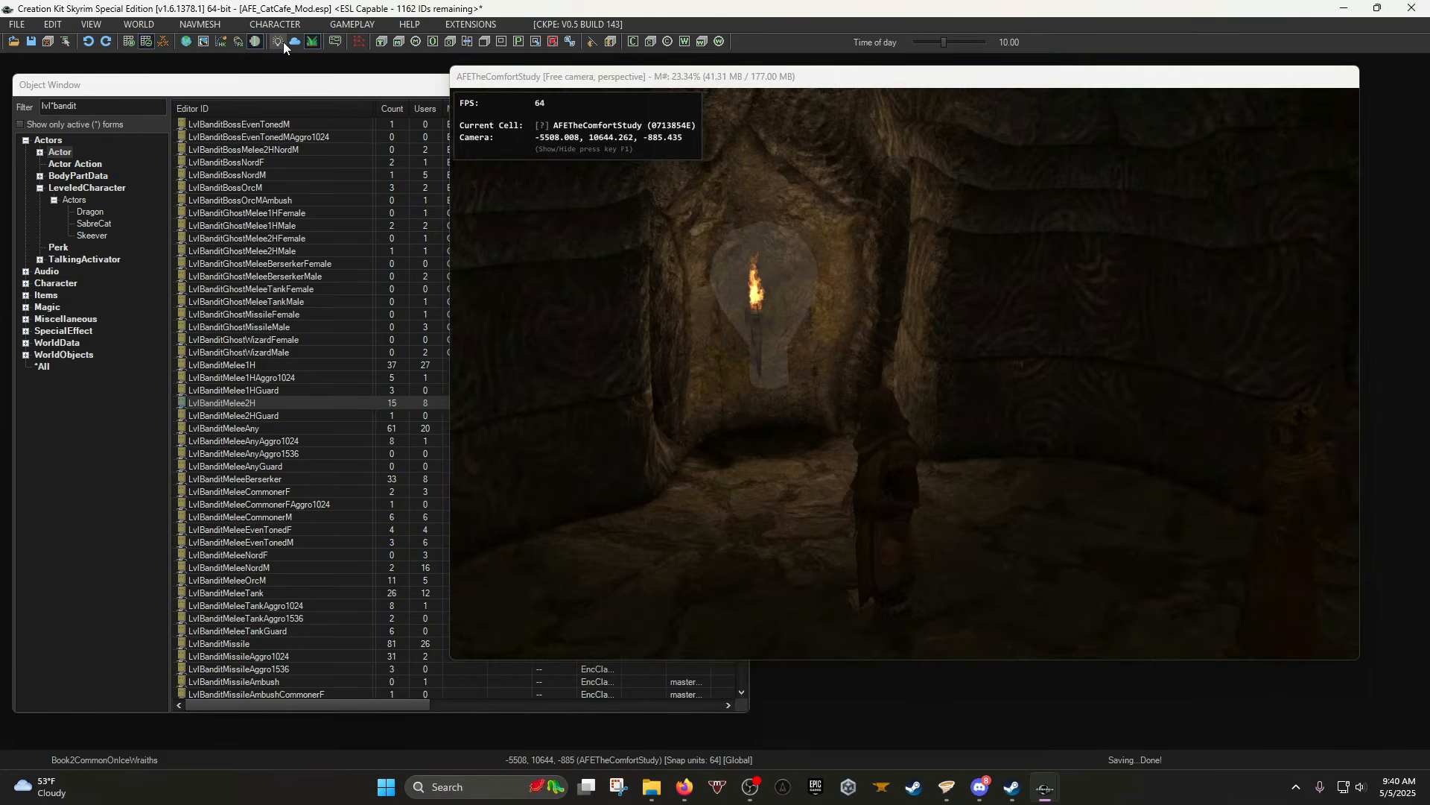
{"action": "left_click", "coordinate": [284, 43]}
Show the WorldObjects > Light category in the Object Window and select the old filter text.
{"action": "left_click", "coordinate": [26, 354]}
{"action": "left_click", "coordinate": [38, 248]}
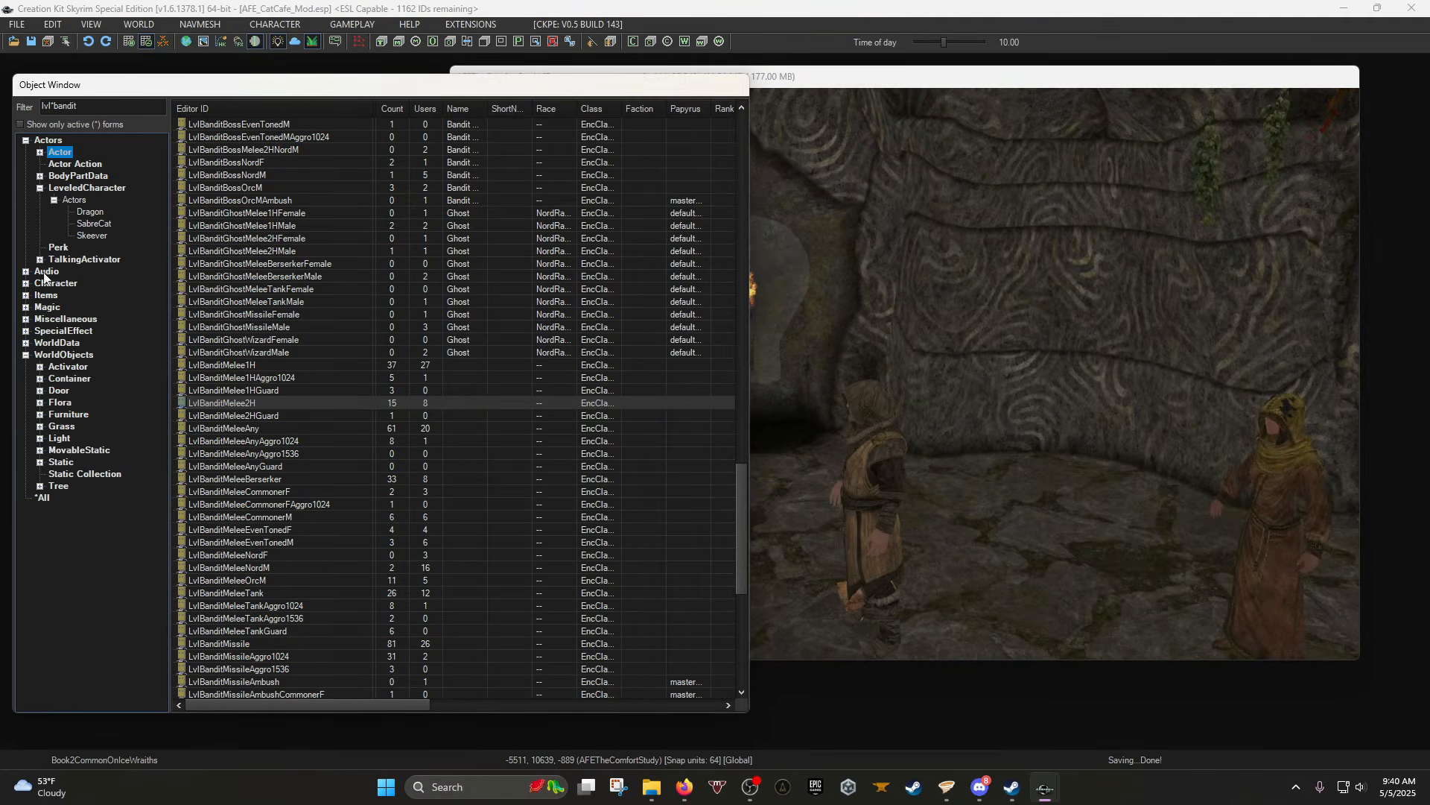
{"action": "left_click", "coordinate": [39, 438]}
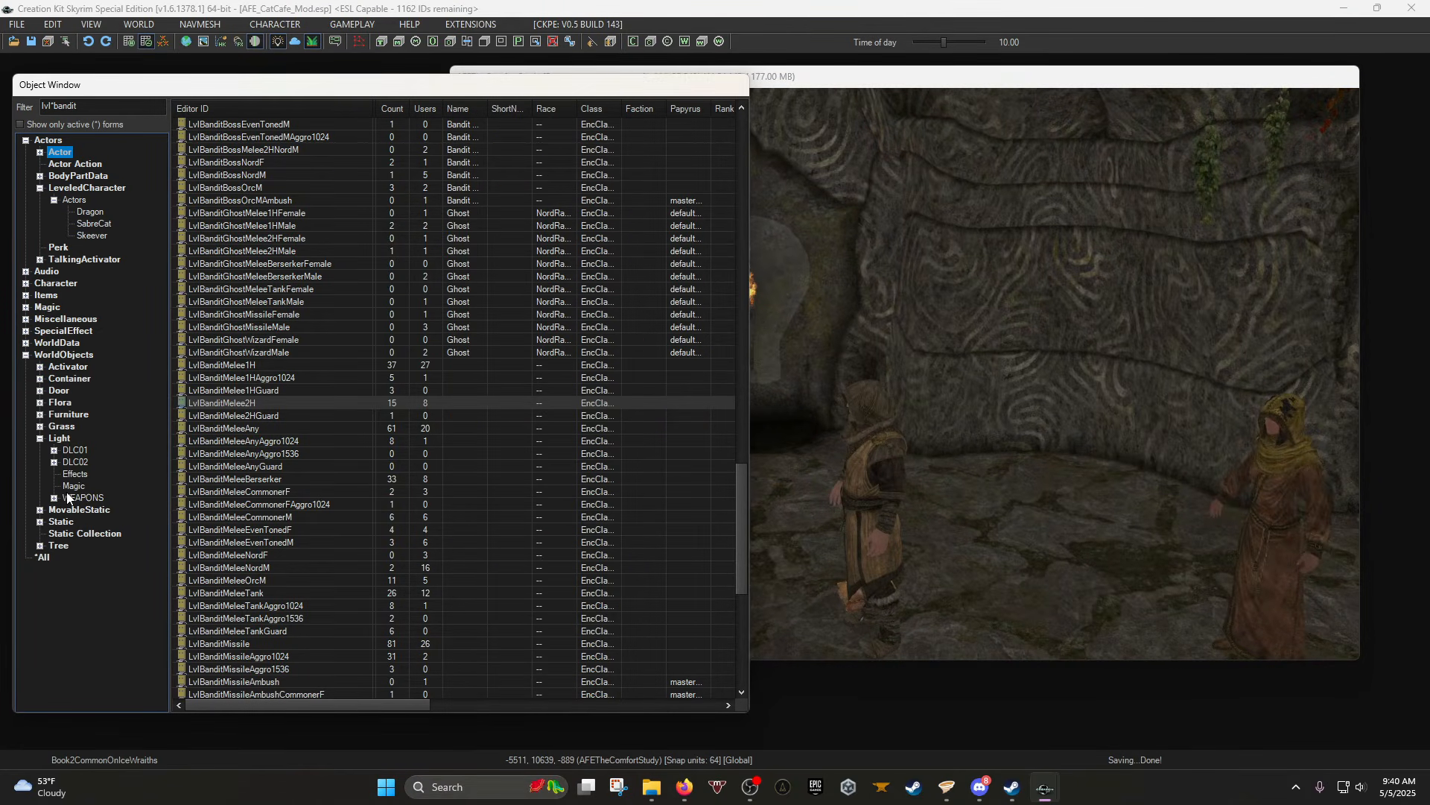
{"action": "left_click", "coordinate": [61, 439]}
{"action": "double_click", "coordinate": [86, 106]}
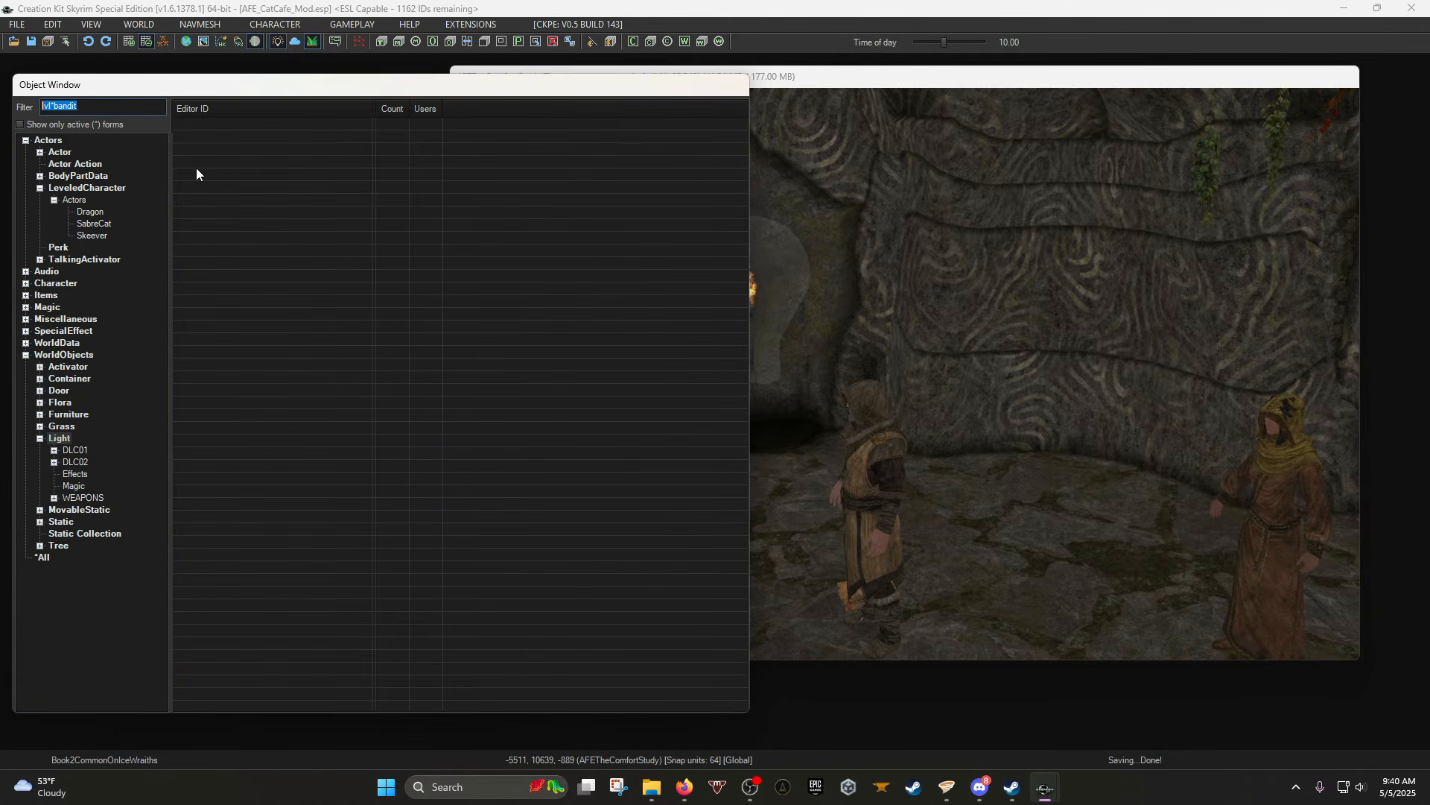
Filter the Object Window to AFE_ NPCs, export AFE_Eugene's face gen data with Ctrl+F4, and confirm.
{"action": "type", "text": "f"}
{"action": "type", "text": "ire"}
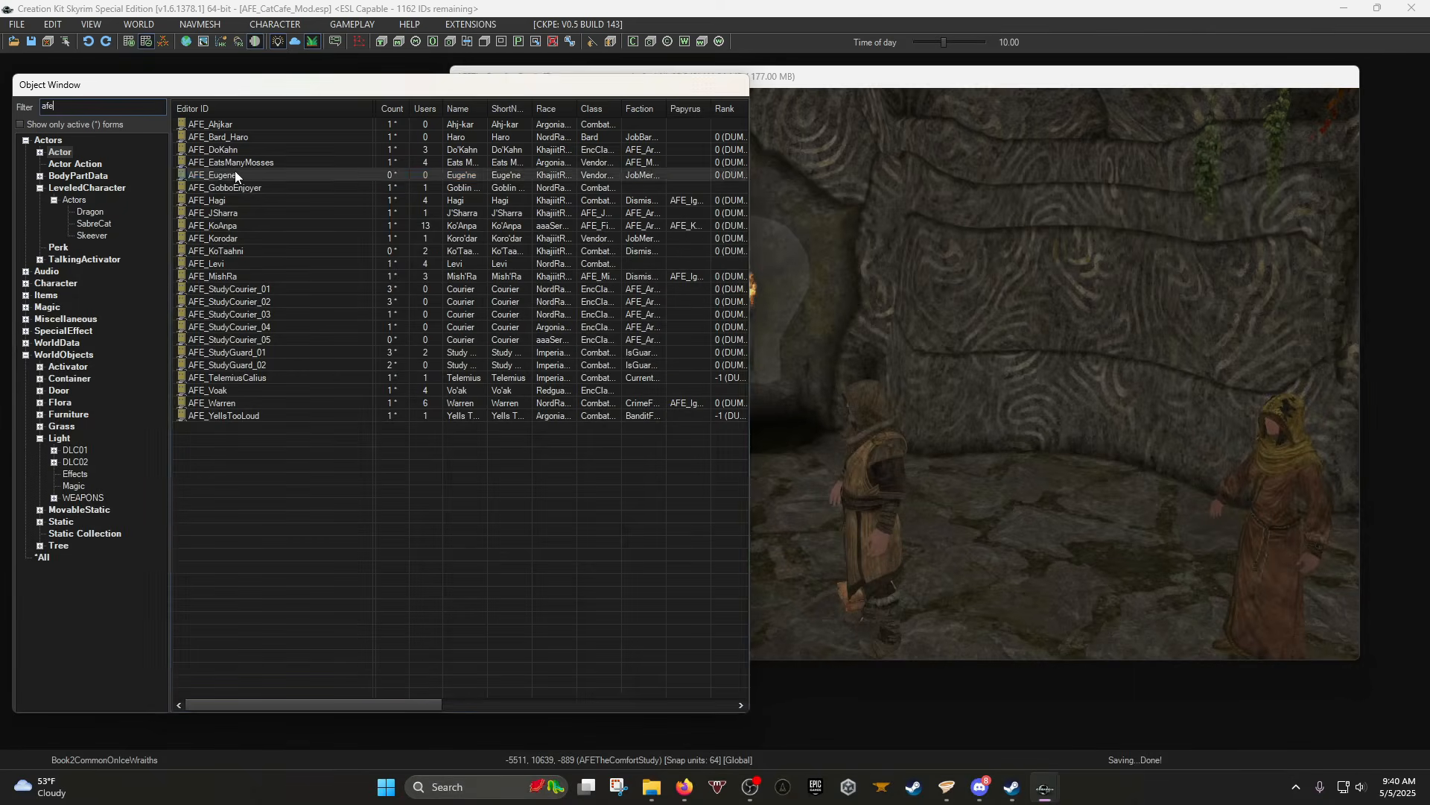
{"action": "left_click", "coordinate": [237, 175]}
{"action": "key", "text": "ctrl+F4"}
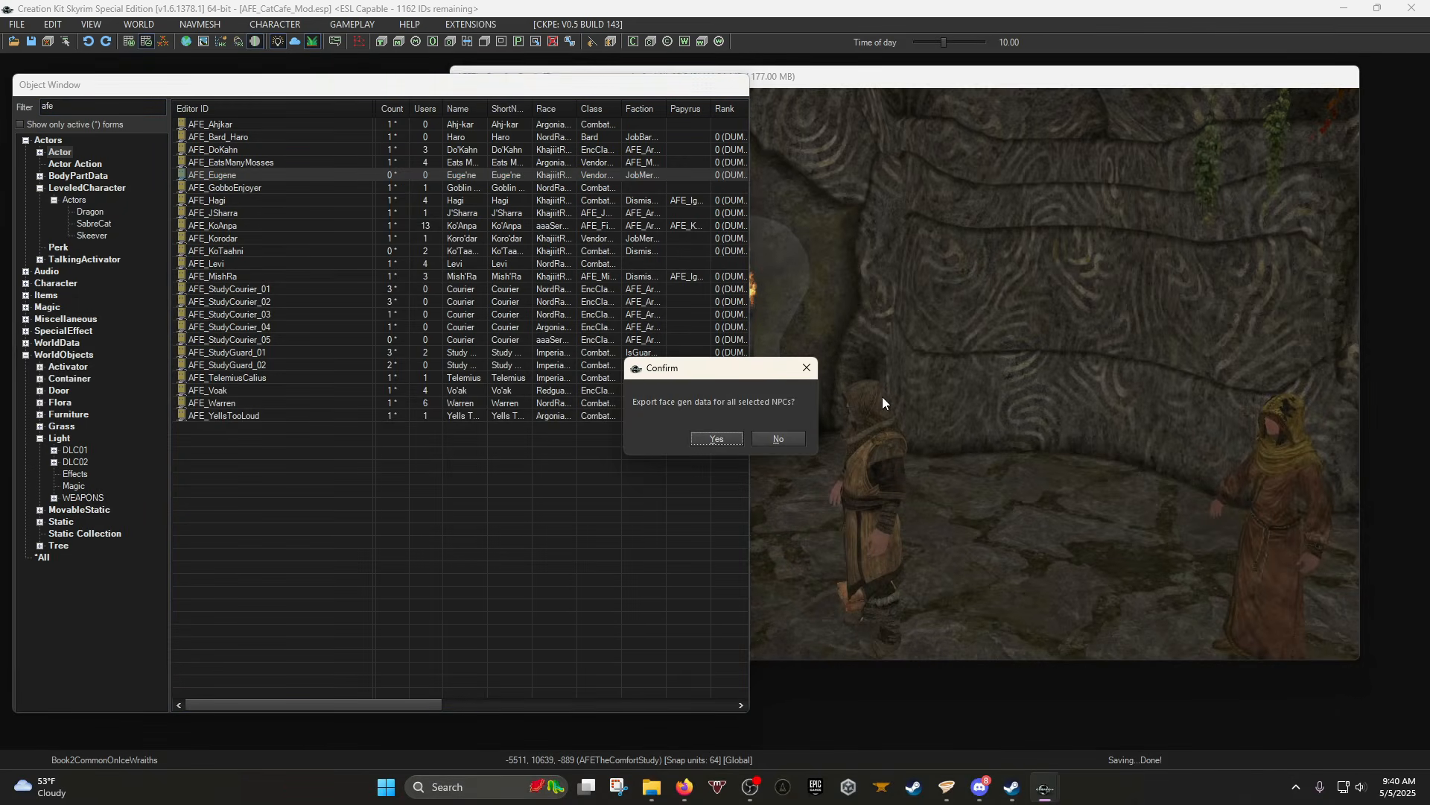
{"action": "left_click", "coordinate": [726, 442]}
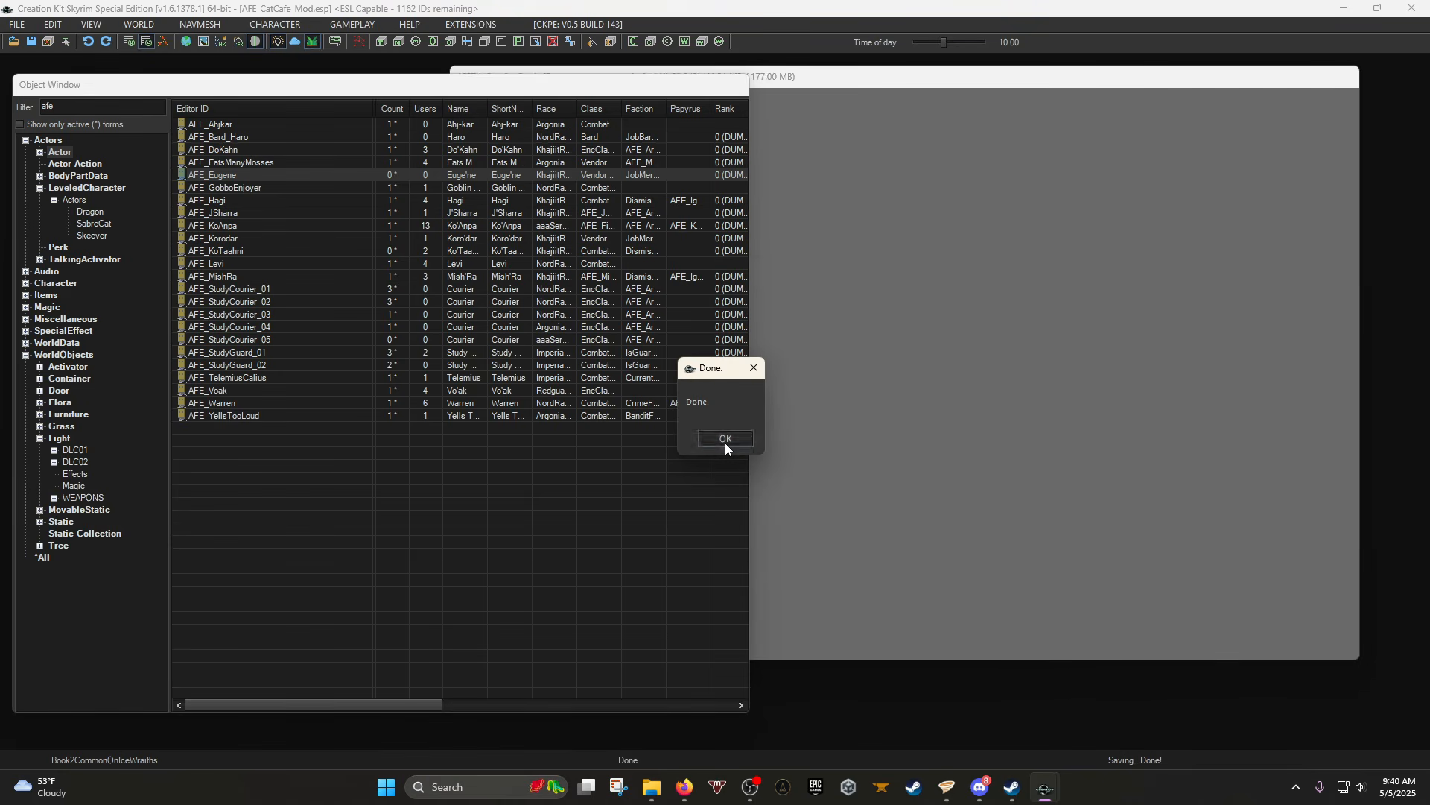
{"action": "left_click", "coordinate": [726, 442]}
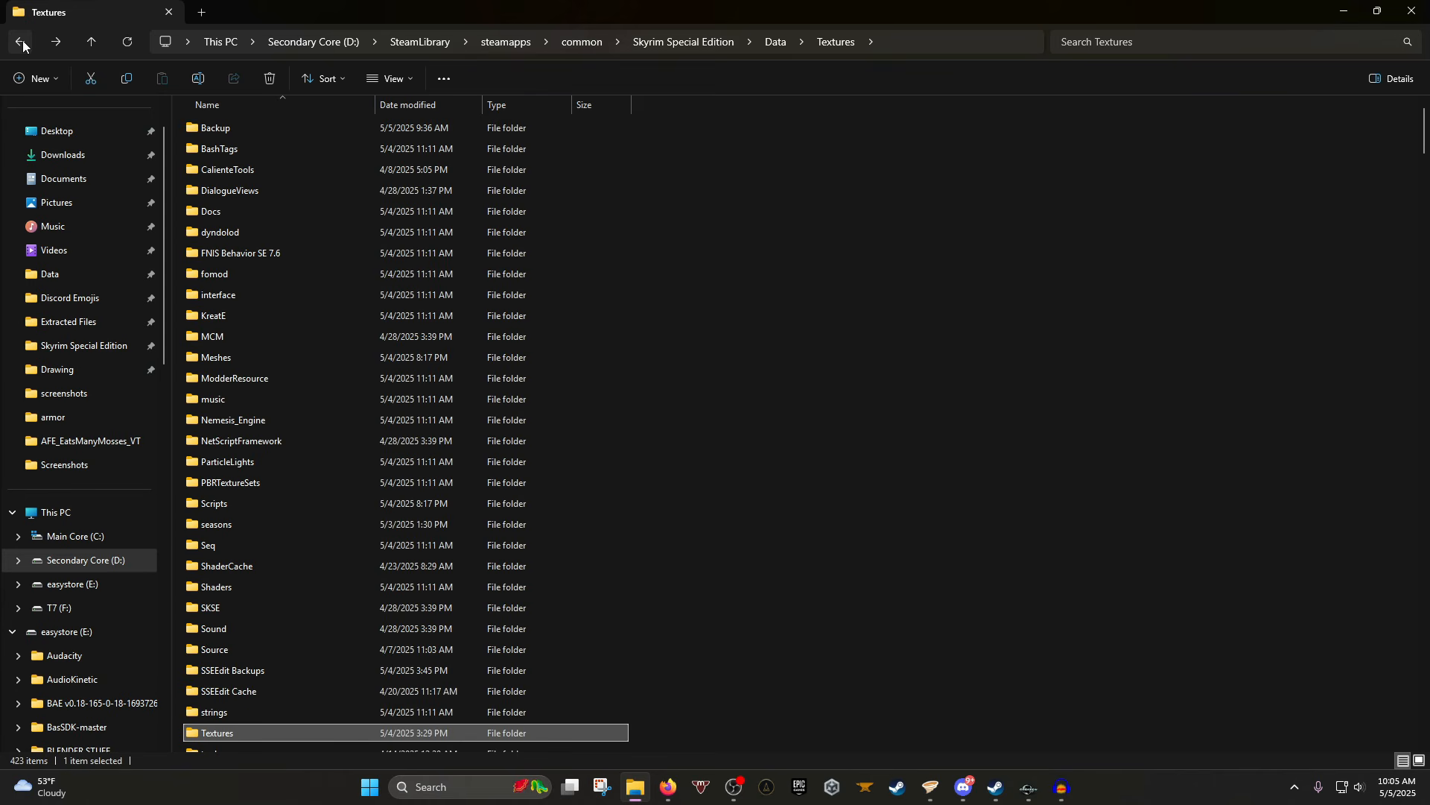
Browse Textures > Actors > Character > FaceGenData > FaceTint into the AFE_CatCafe_Mod.esp folder of 39 tint images.
{"action": "double_click", "coordinate": [235, 736]}
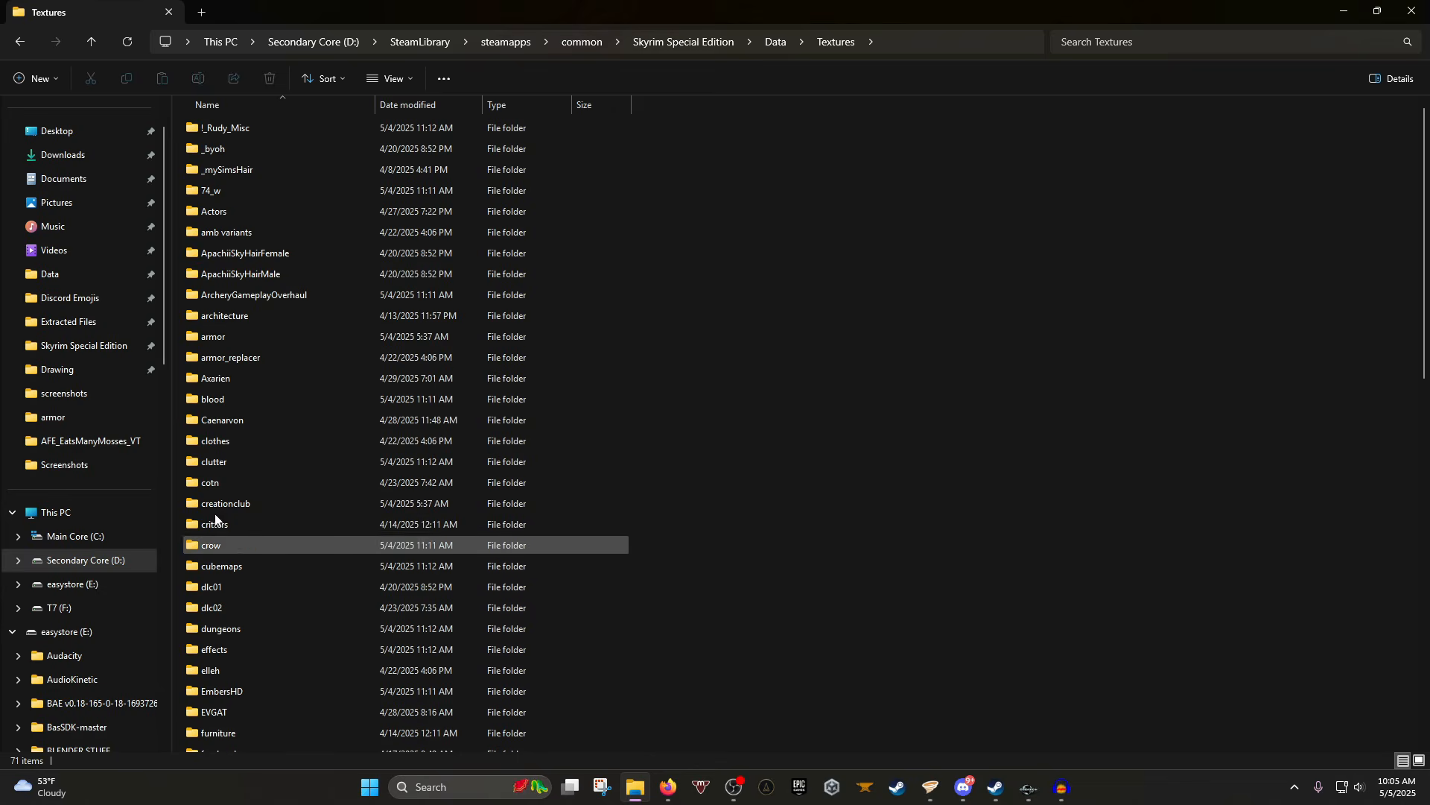
{"action": "left_click", "coordinate": [260, 215]}
{"action": "double_click", "coordinate": [261, 215]}
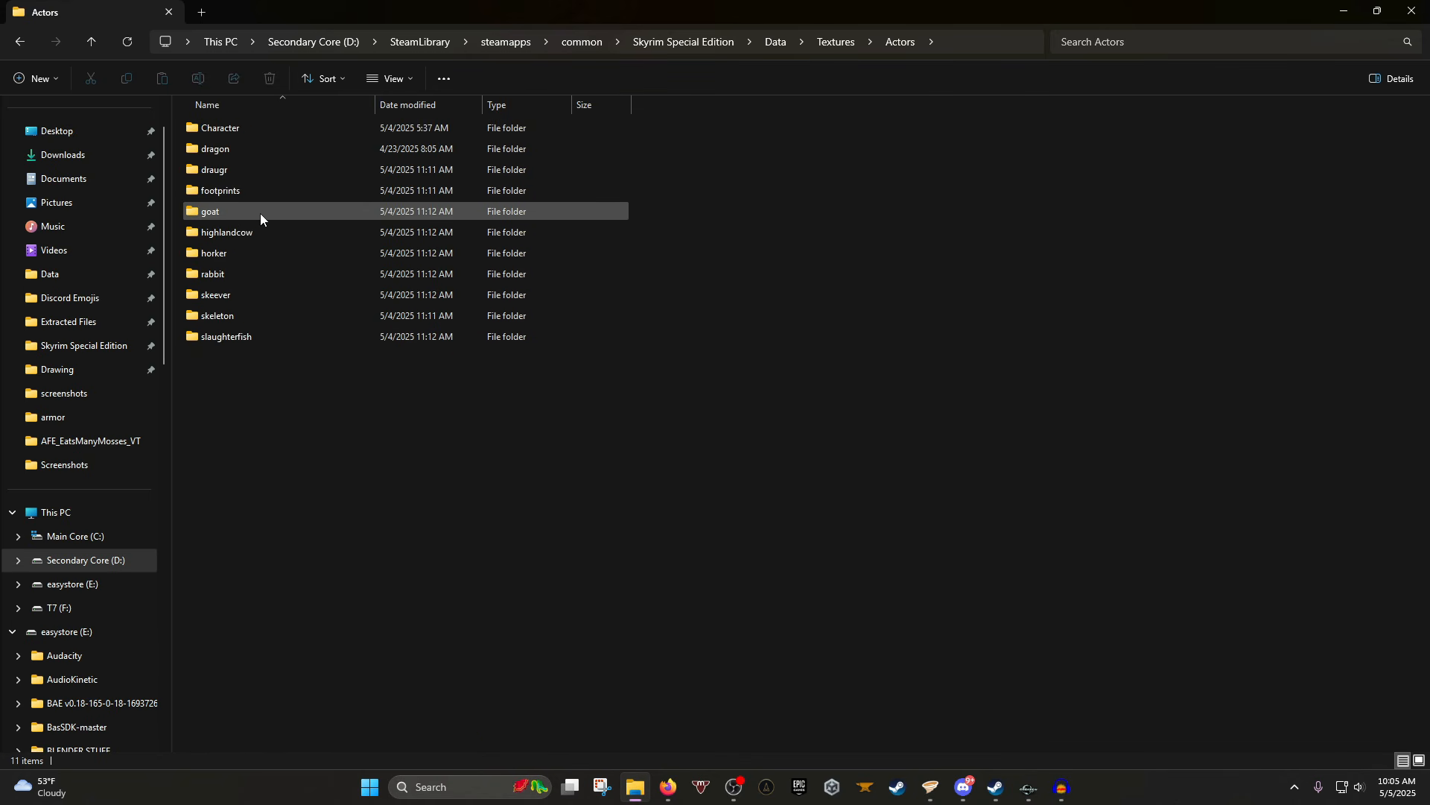
{"action": "double_click", "coordinate": [241, 128]}
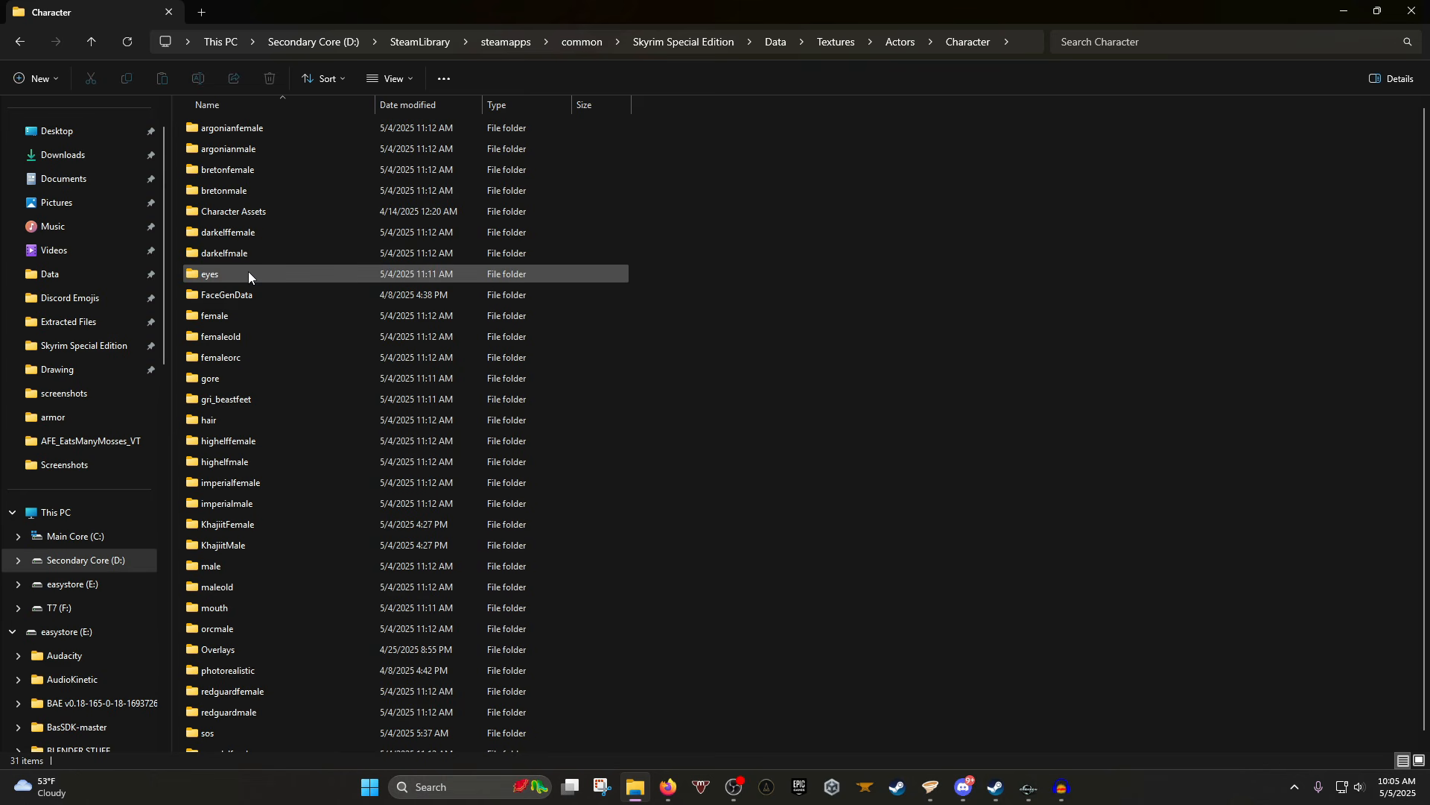
{"action": "double_click", "coordinate": [292, 294]}
{"action": "left_click", "coordinate": [271, 131]}
{"action": "double_click", "coordinate": [271, 131]}
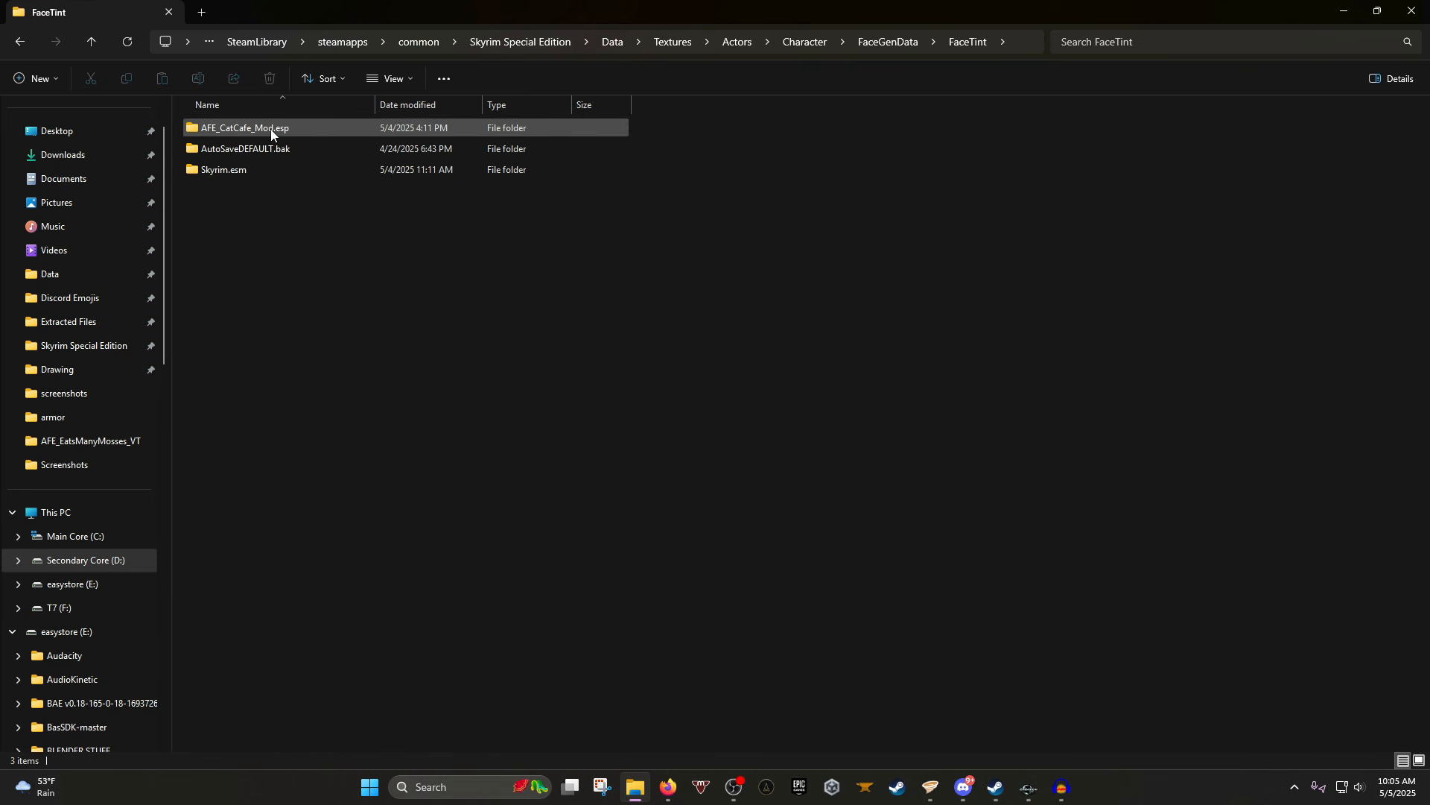
{"action": "left_click", "coordinate": [318, 135]}
{"action": "double_click", "coordinate": [318, 136]}
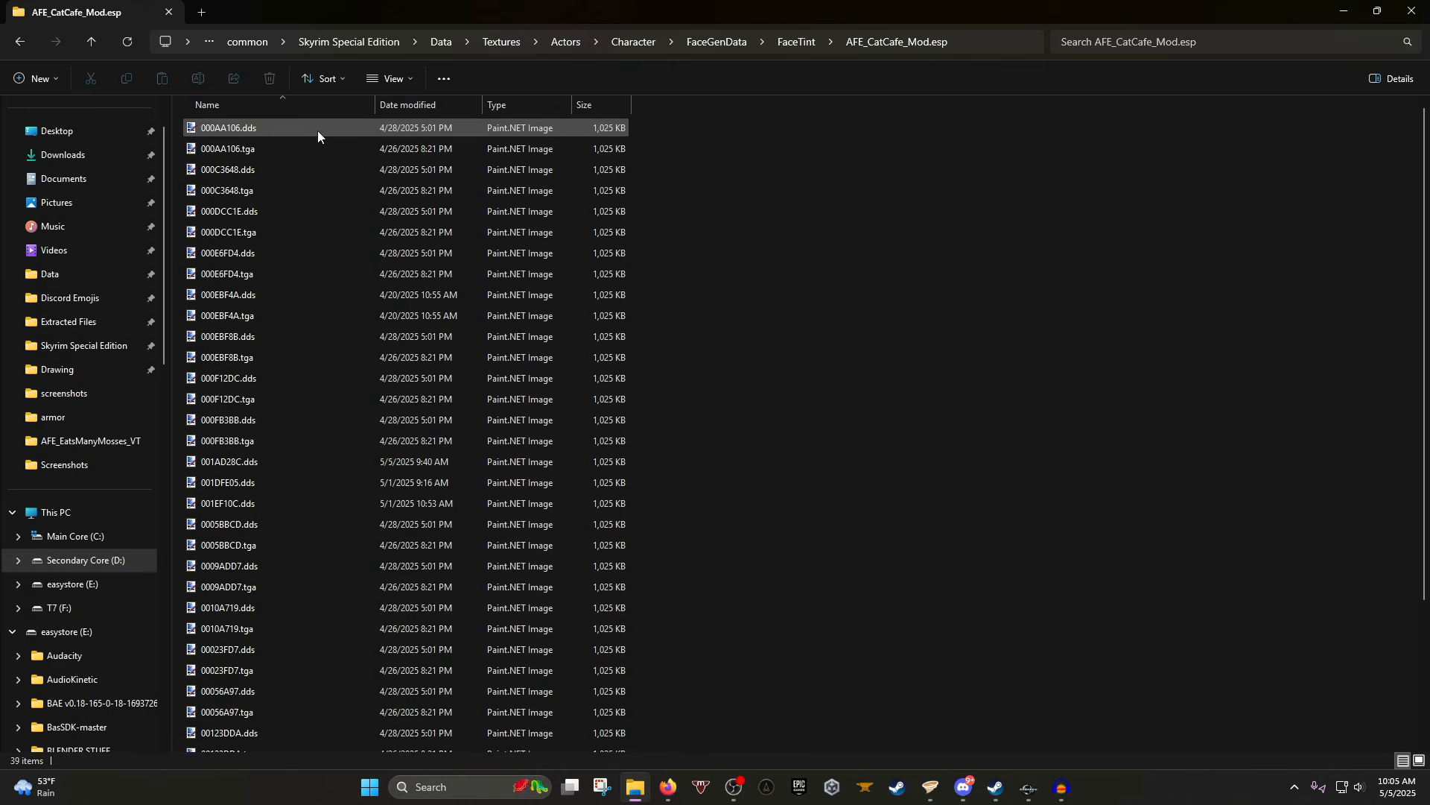